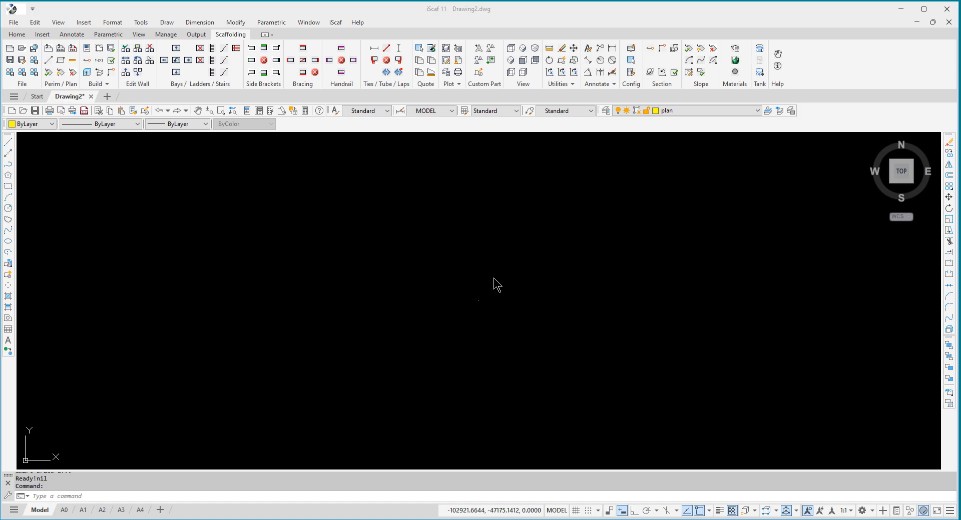
- Review the default scaffold setup configuration and accept it without changes
{"action": "left_click", "coordinate": [98, 58]}
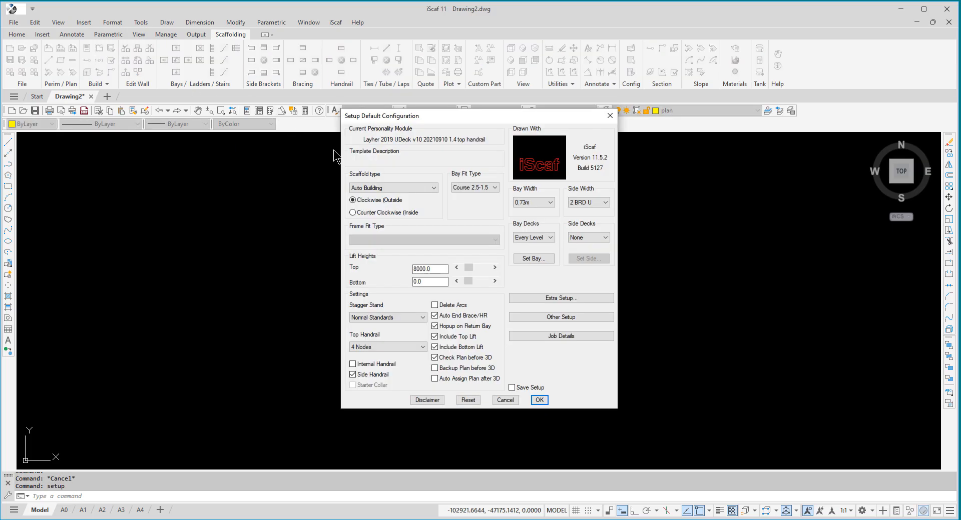
{"action": "left_click", "coordinate": [538, 399]}
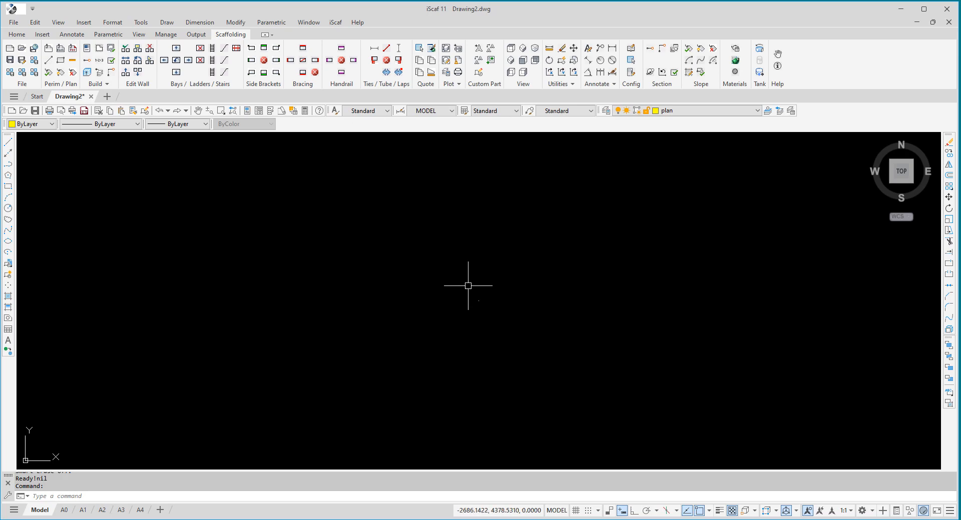
- Start the perimeter outline near the middle of the drawing with a line running 15000 north
{"action": "left_click", "coordinate": [60, 65]}
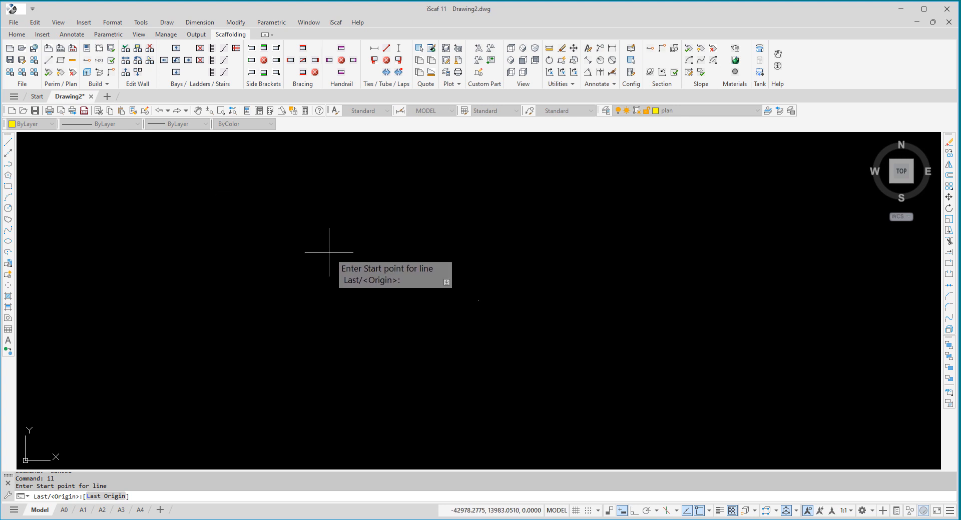
{"action": "left_click", "coordinate": [472, 299]}
{"action": "type", "text": "n"}
{"action": "key", "text": "Return"}
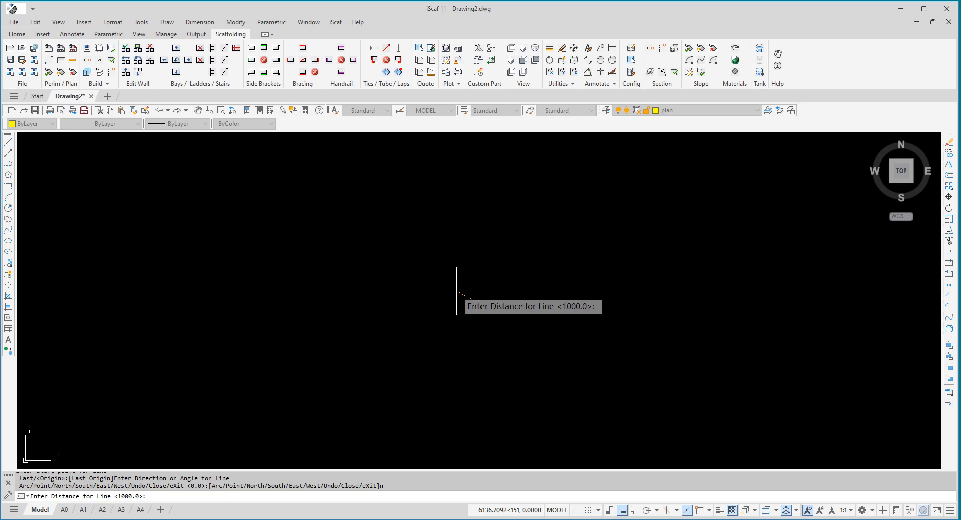
{"action": "type", "text": "1"}
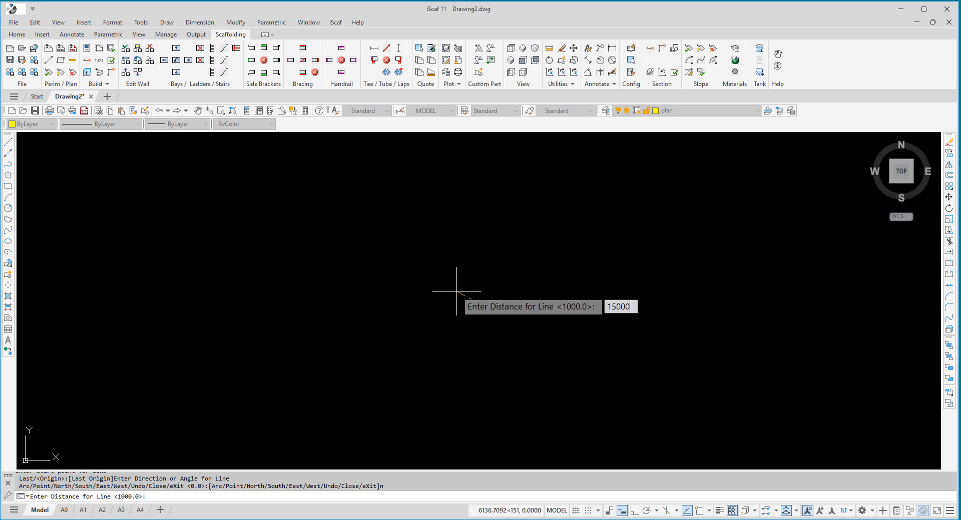
{"action": "type", "text": "5000"}
{"action": "key", "text": "Return"}
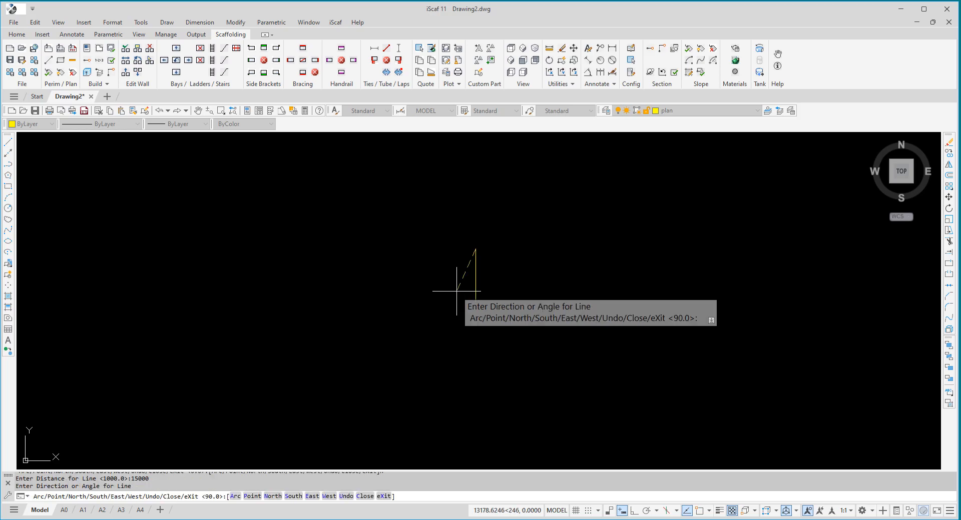
- Continue the perimeter 12000 east and 15000 south, closing it into a rectangle
{"action": "type", "text": "e"}
{"action": "key", "text": "Return"}
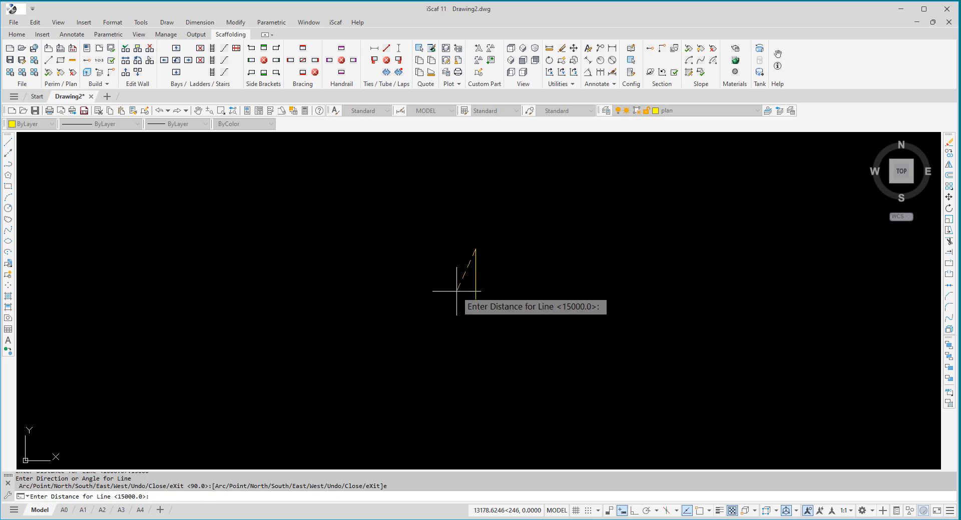
{"action": "type", "text": "12000"}
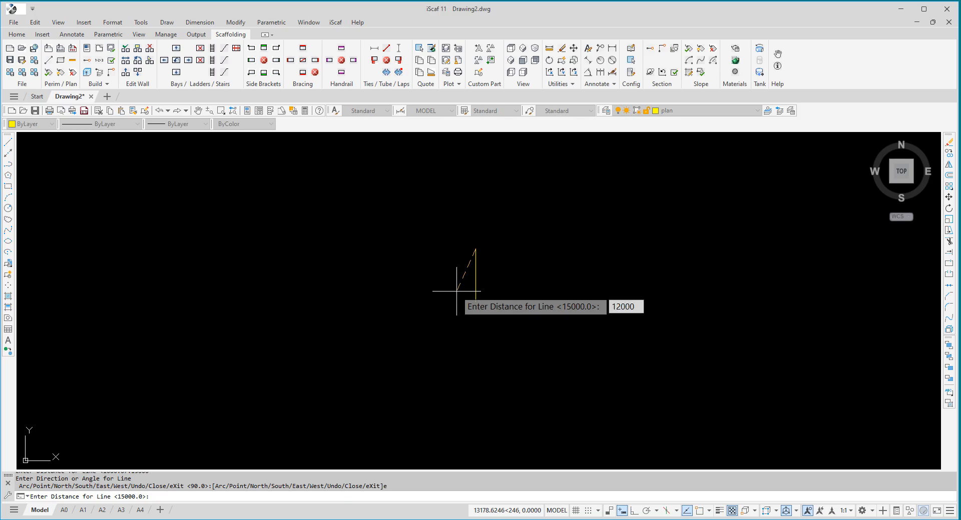
{"action": "key", "text": "Return"}
{"action": "type", "text": "s"}
{"action": "key", "text": "Return"}
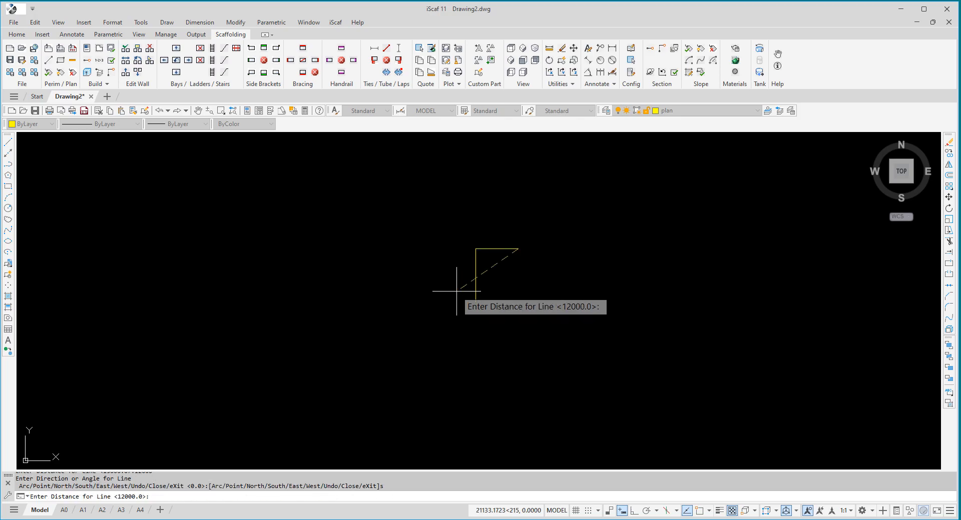
{"action": "type", "text": "15000"}
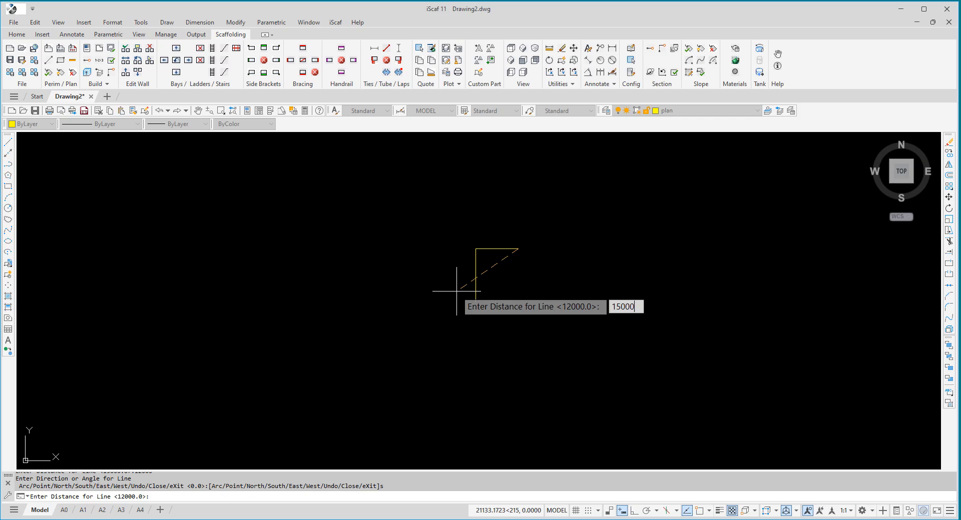
{"action": "key", "text": "Return"}
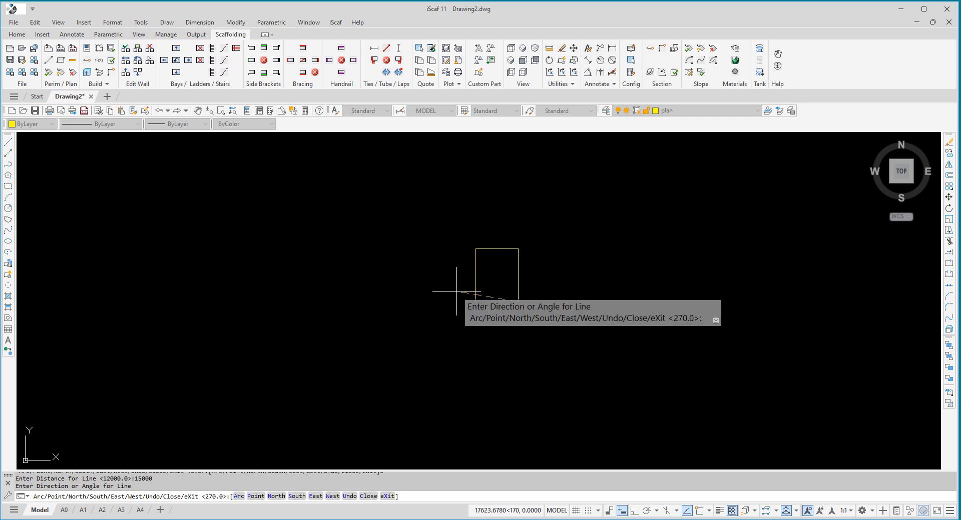
{"action": "type", "text": "x"}
{"action": "key", "text": "Return"}
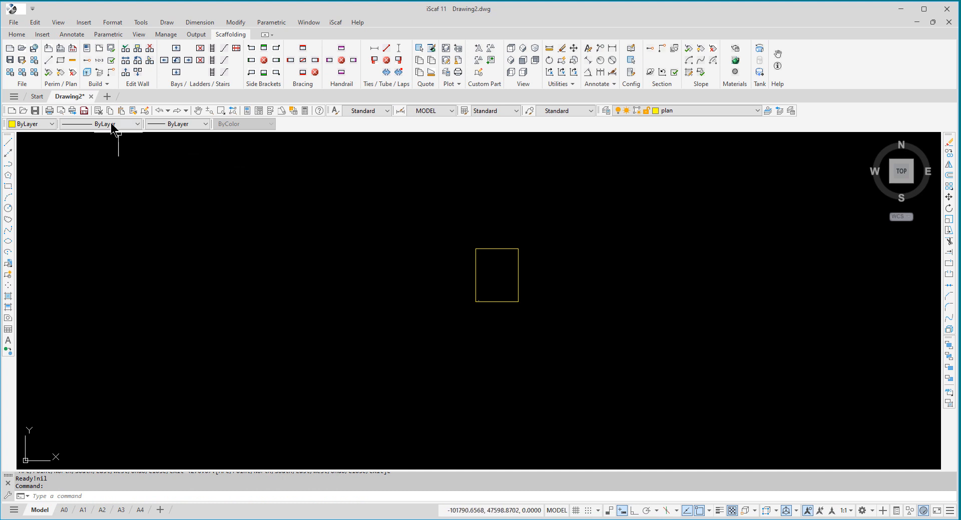
- Start Area Fill and define the fill area from the rectangle's upper-left to its lower-right corner
{"action": "left_click", "coordinate": [104, 86]}
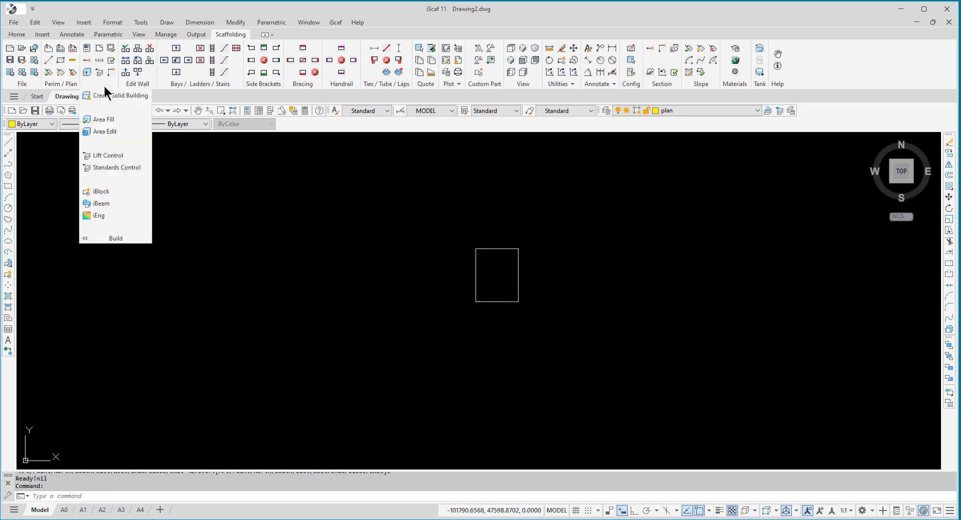
{"action": "left_click", "coordinate": [112, 120]}
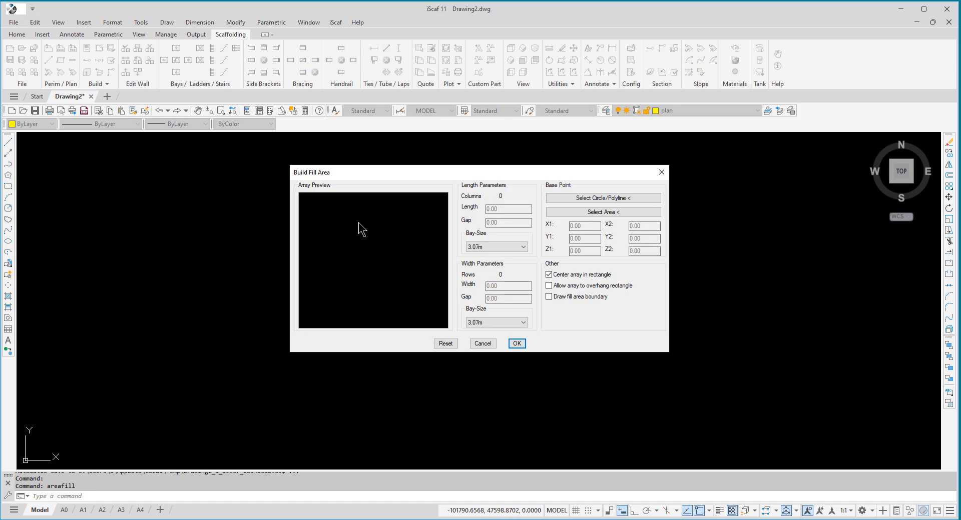
{"action": "left_click", "coordinate": [575, 209]}
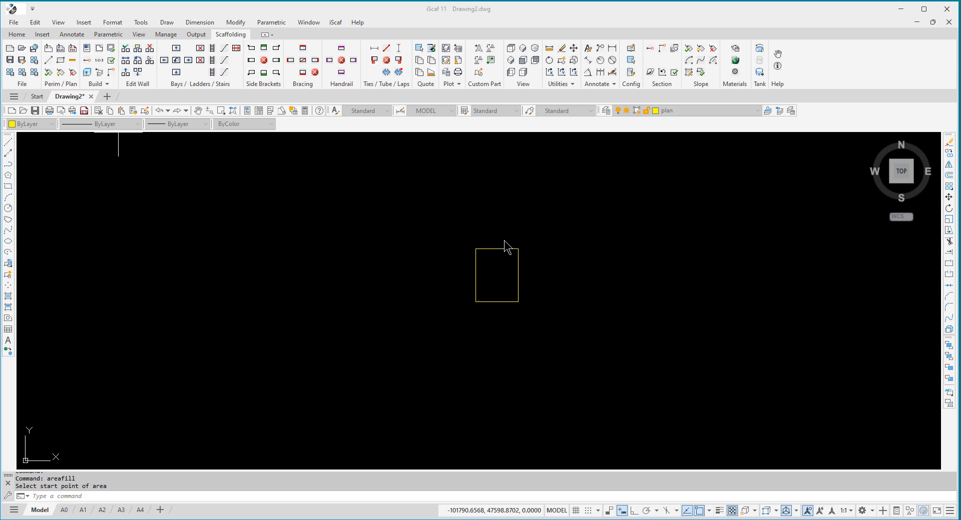
{"action": "left_click", "coordinate": [476, 248]}
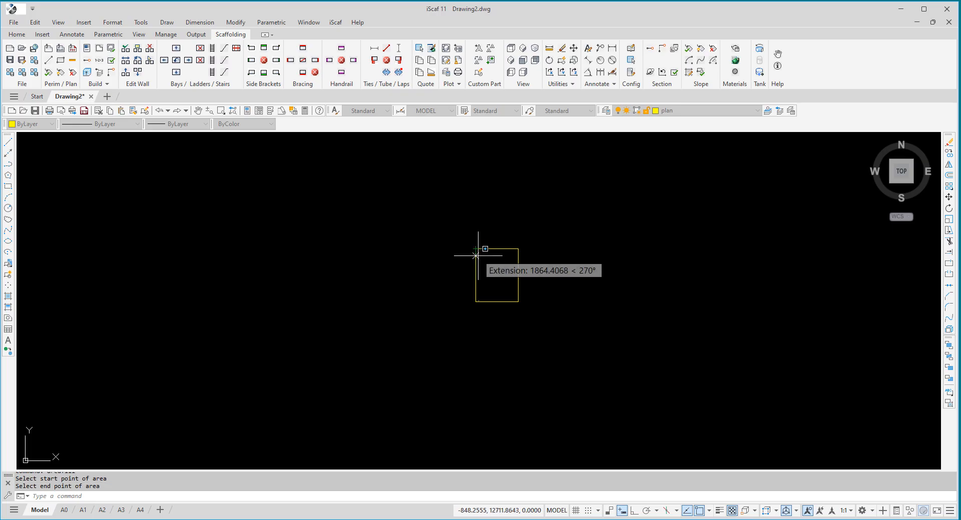
{"action": "left_click", "coordinate": [518, 301]}
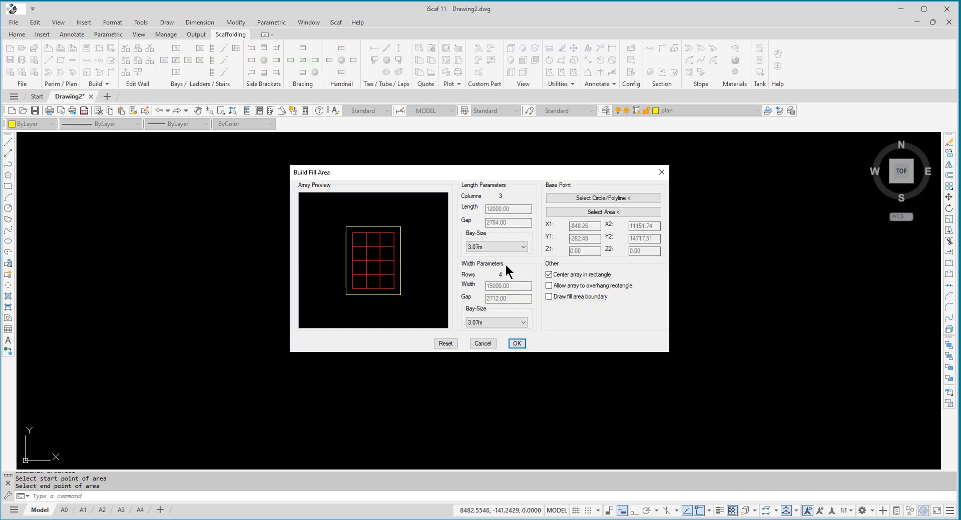
- Set both the length and width bay sizes to 2.57m and build the fill array
{"action": "left_click", "coordinate": [517, 250]}
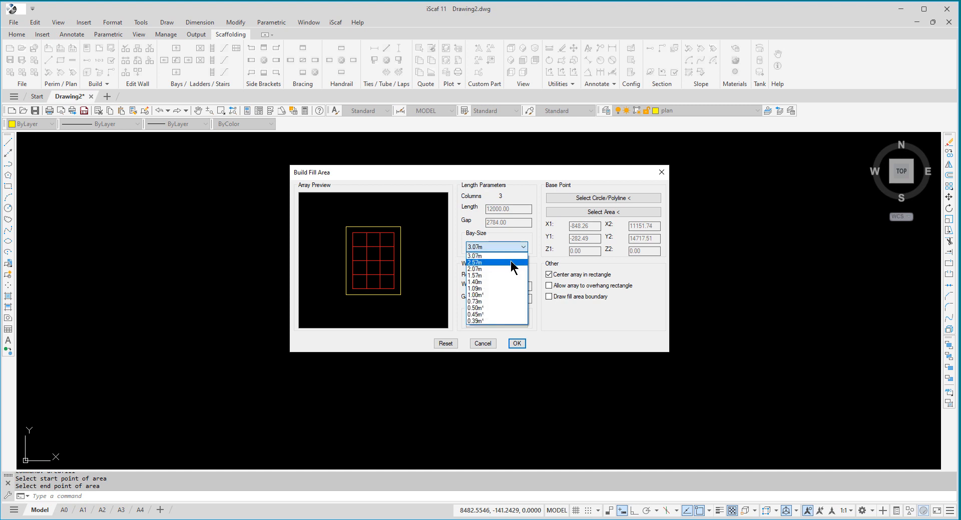
{"action": "left_click", "coordinate": [511, 262]}
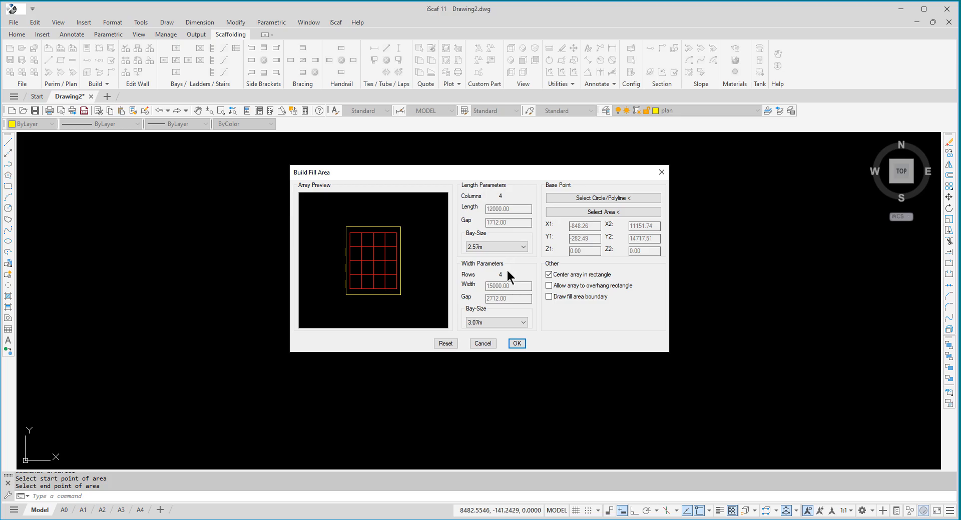
{"action": "left_click", "coordinate": [508, 323]}
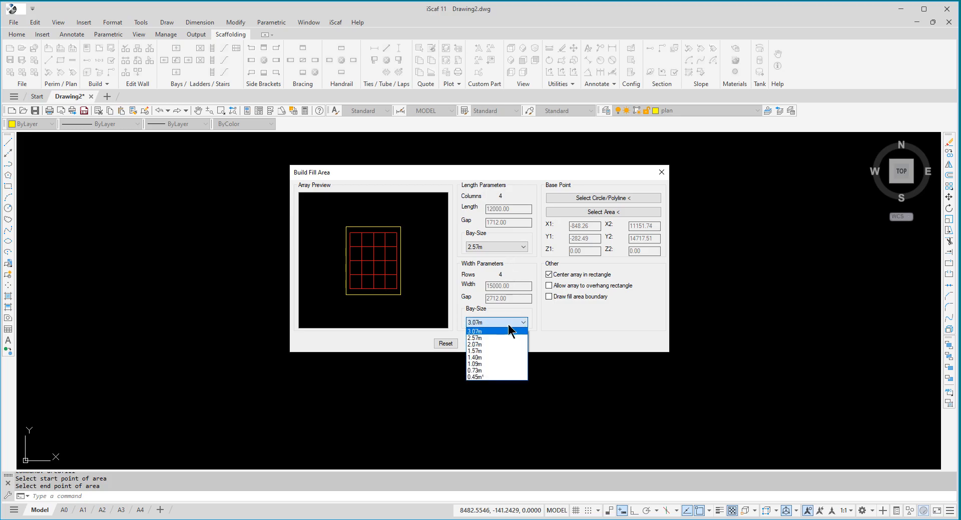
{"action": "left_click", "coordinate": [507, 338]}
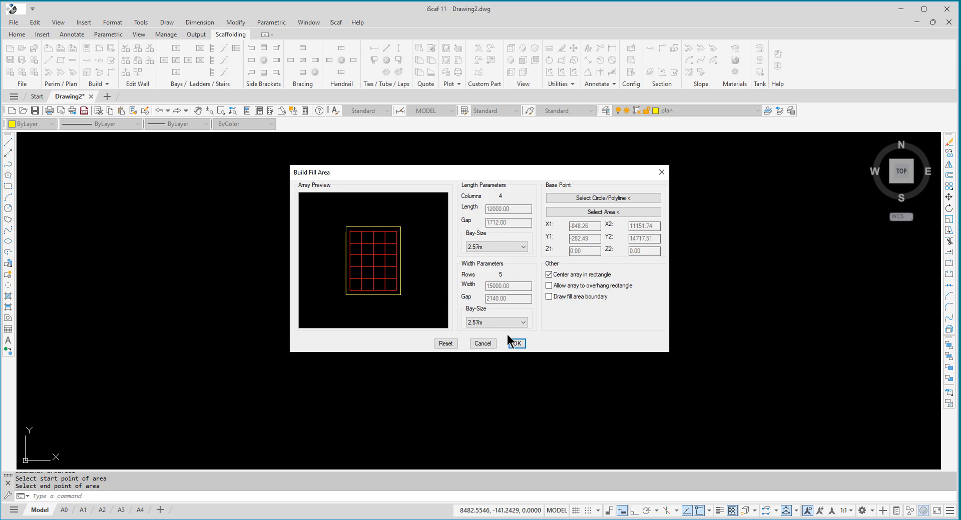
{"action": "left_click", "coordinate": [512, 342]}
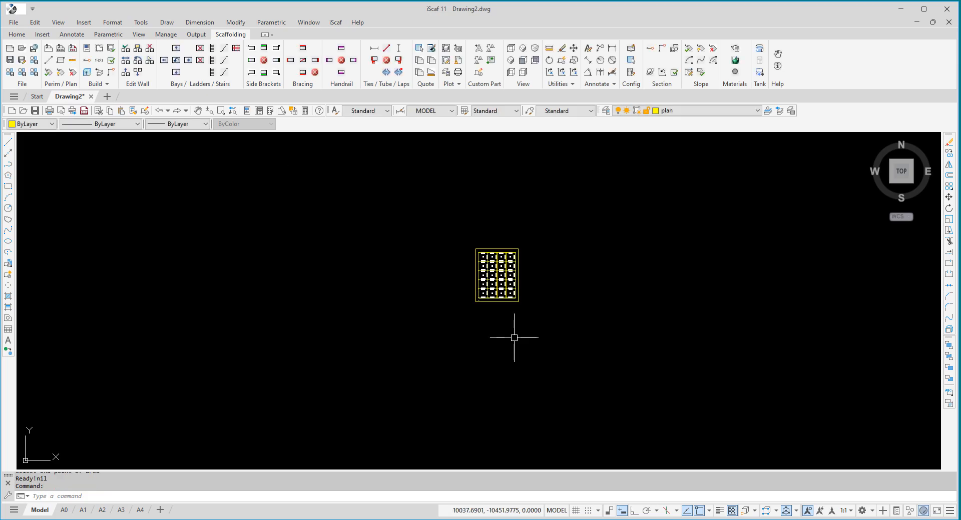
- Use Area Edit to add a 1.09m wide row of bays below the array's bottom row
{"action": "scroll", "coordinate": [555, 298], "scroll_direction": "up", "scroll_amount": 4}
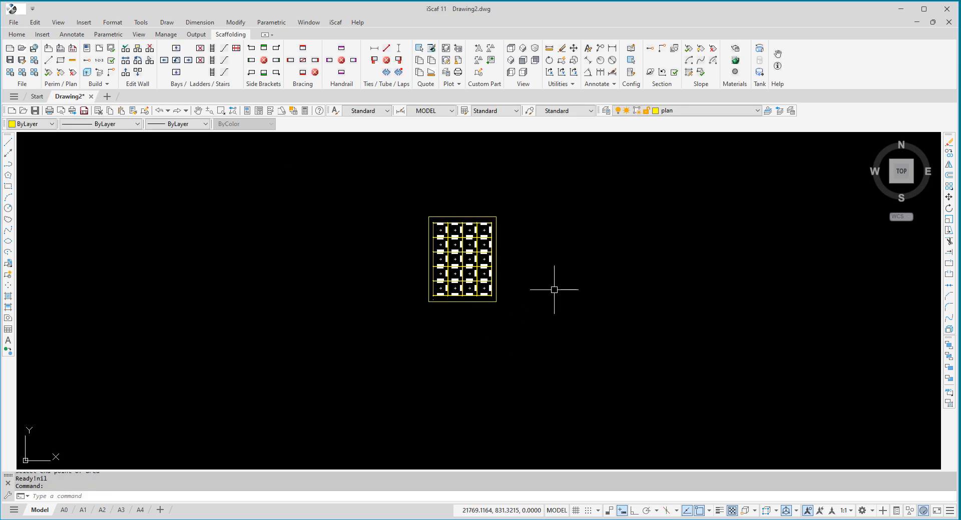
{"action": "scroll", "coordinate": [526, 275], "scroll_direction": "up", "scroll_amount": 2}
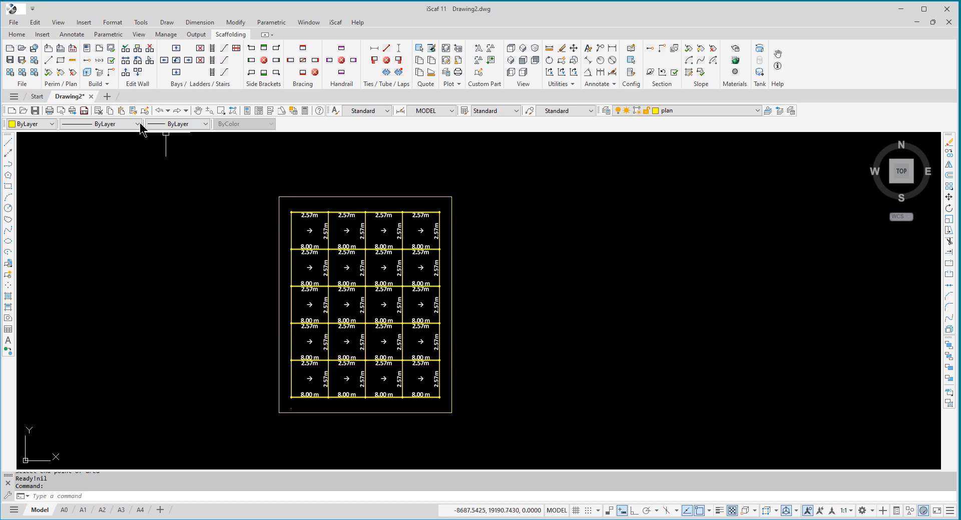
{"action": "left_click", "coordinate": [106, 84]}
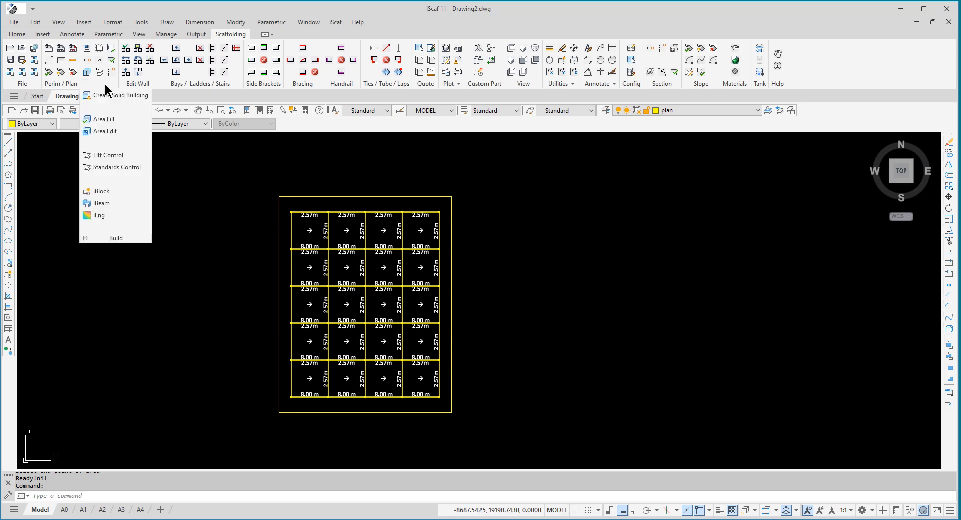
{"action": "left_click", "coordinate": [115, 135]}
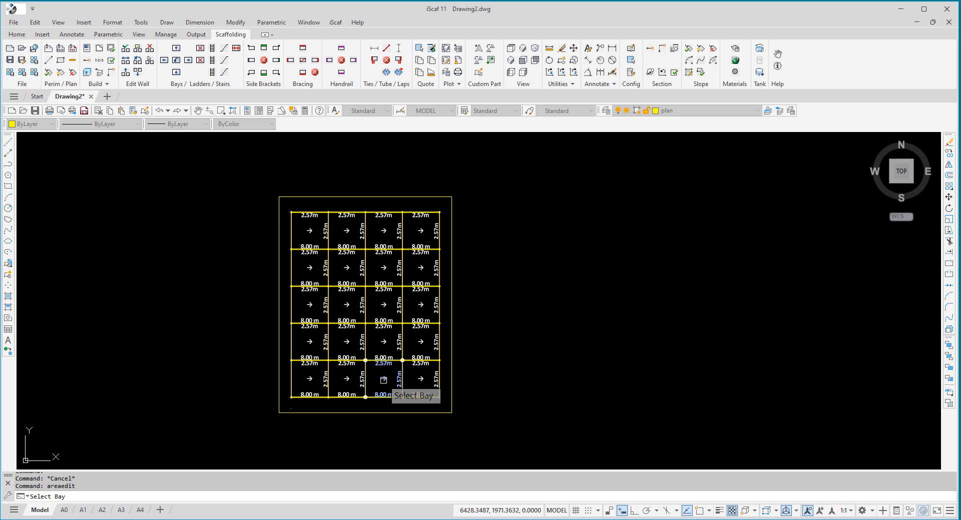
{"action": "left_click", "coordinate": [383, 380]}
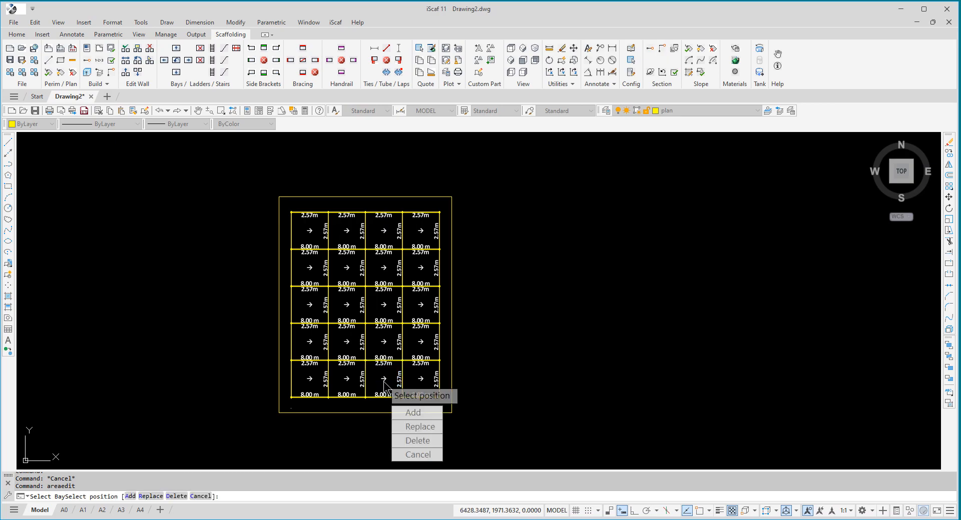
{"action": "left_click", "coordinate": [403, 419]}
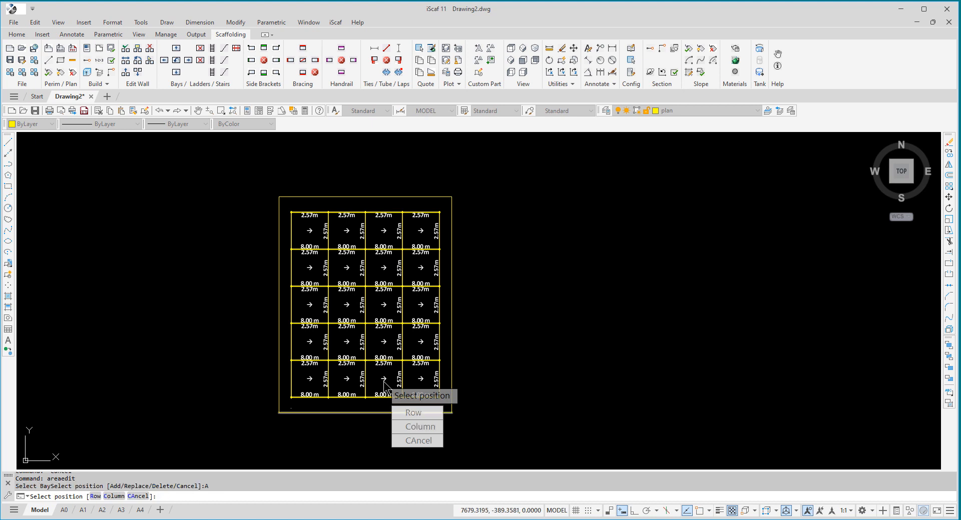
{"action": "left_click", "coordinate": [401, 413]}
{"action": "left_click", "coordinate": [405, 482]}
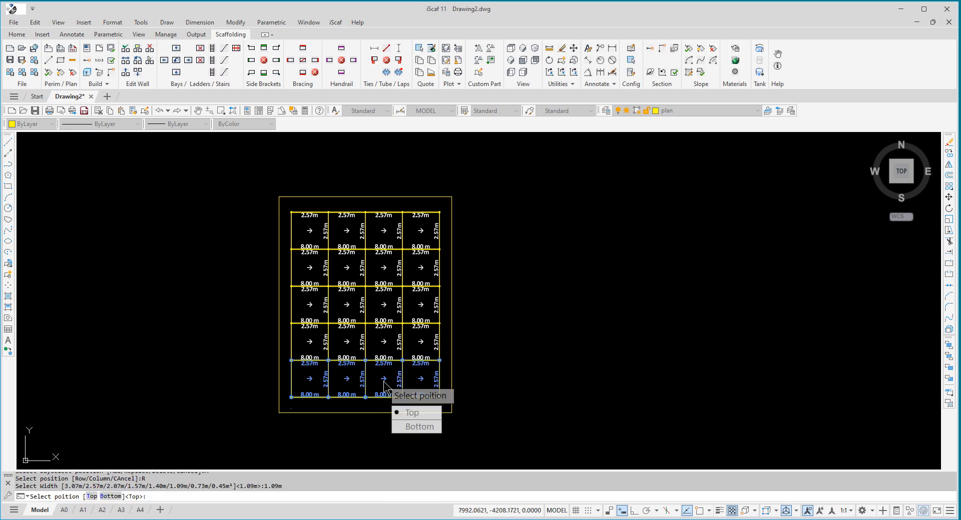
{"action": "left_click", "coordinate": [418, 427]}
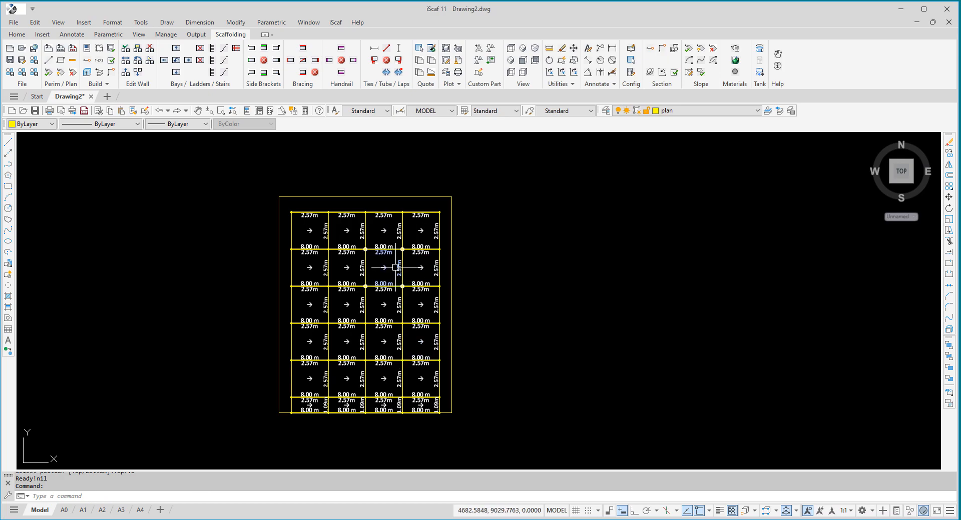
- Use Area Edit to replace the array's top row with a 3.07m wide row, extending it upward
{"action": "key", "text": "Return"}
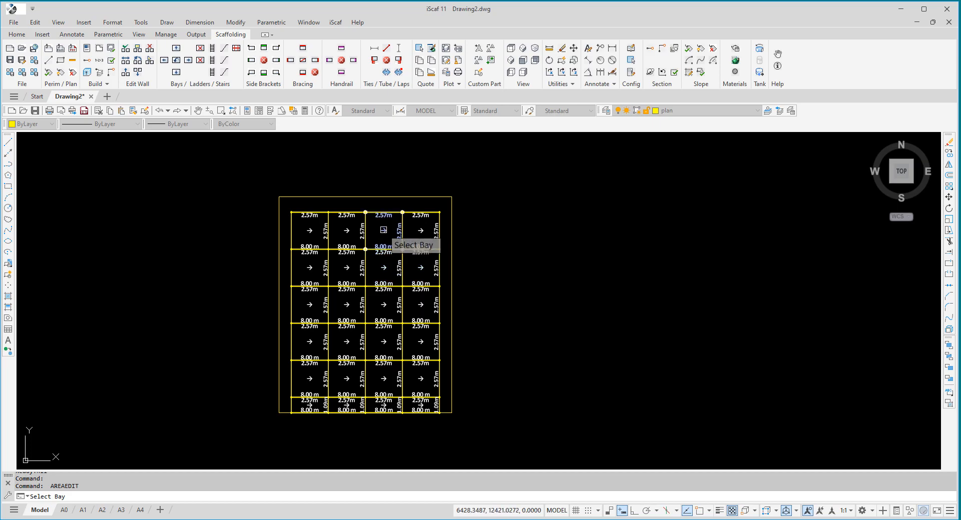
{"action": "left_click", "coordinate": [383, 231]}
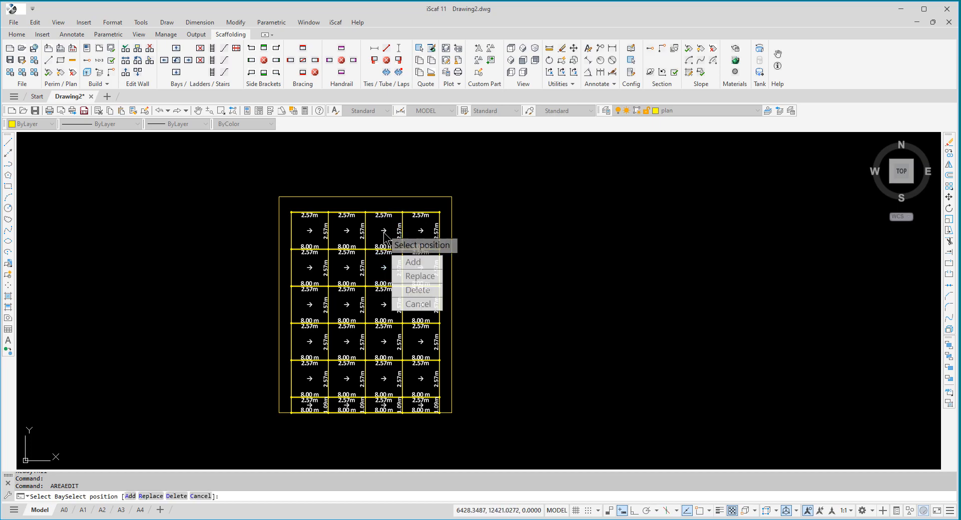
{"action": "left_click", "coordinate": [406, 277]}
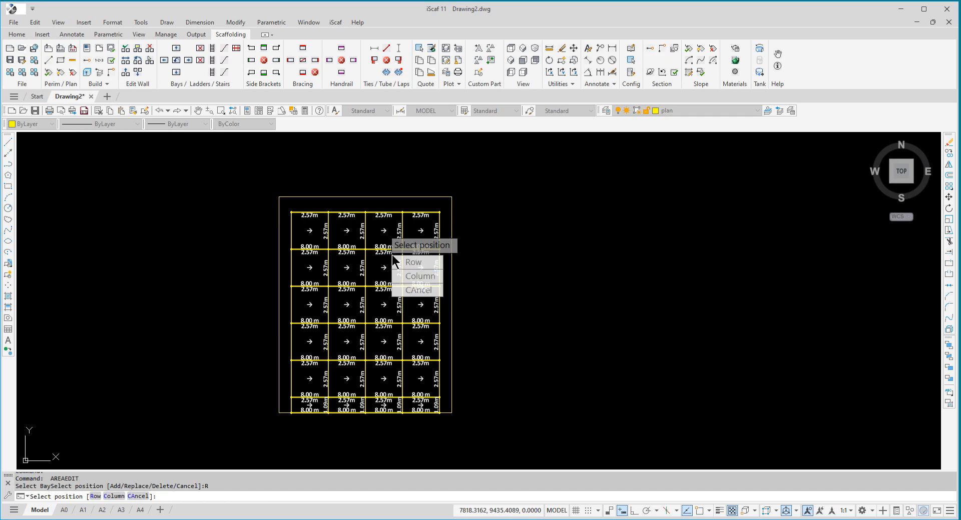
{"action": "left_click", "coordinate": [407, 262]}
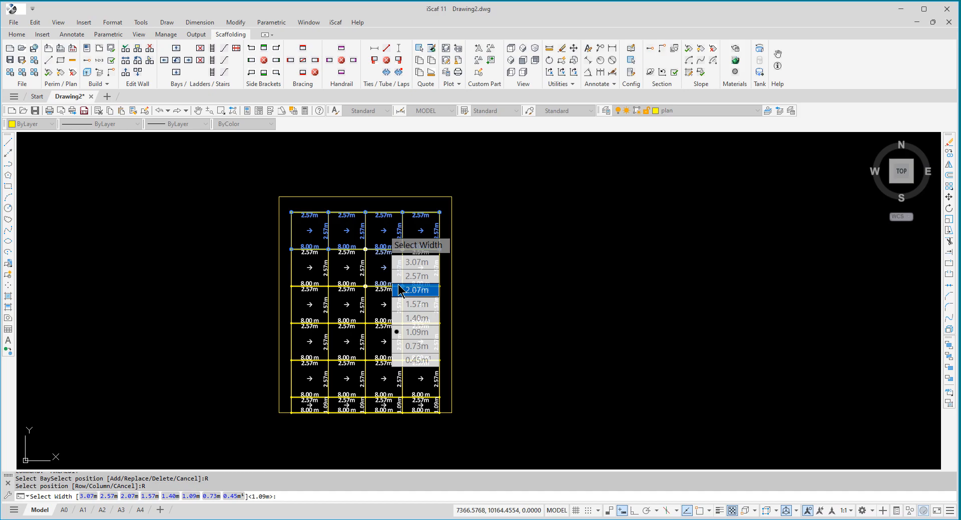
{"action": "left_click", "coordinate": [410, 262]}
{"action": "left_click", "coordinate": [410, 262]}
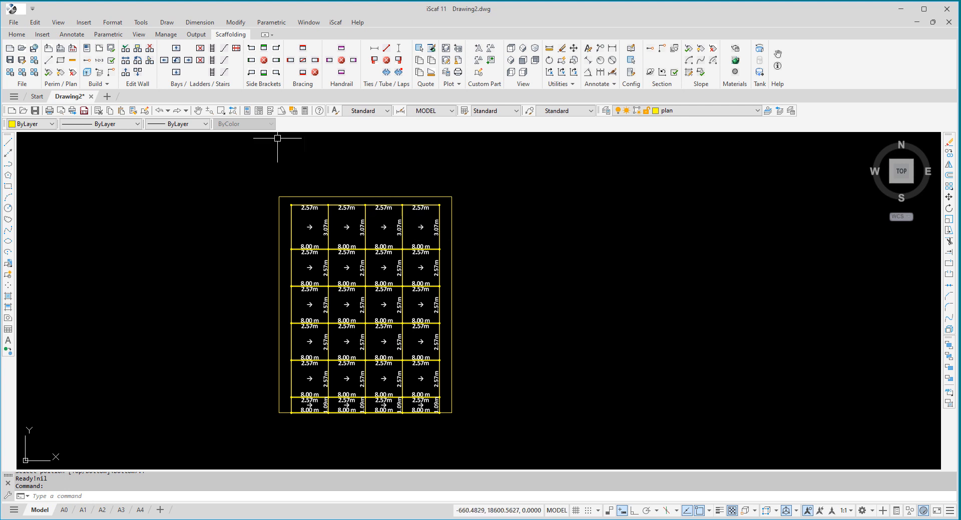
- Move the whole bay array left and slightly up, keeping it inside the rectangle's boundary
{"action": "left_click", "coordinate": [125, 62]}
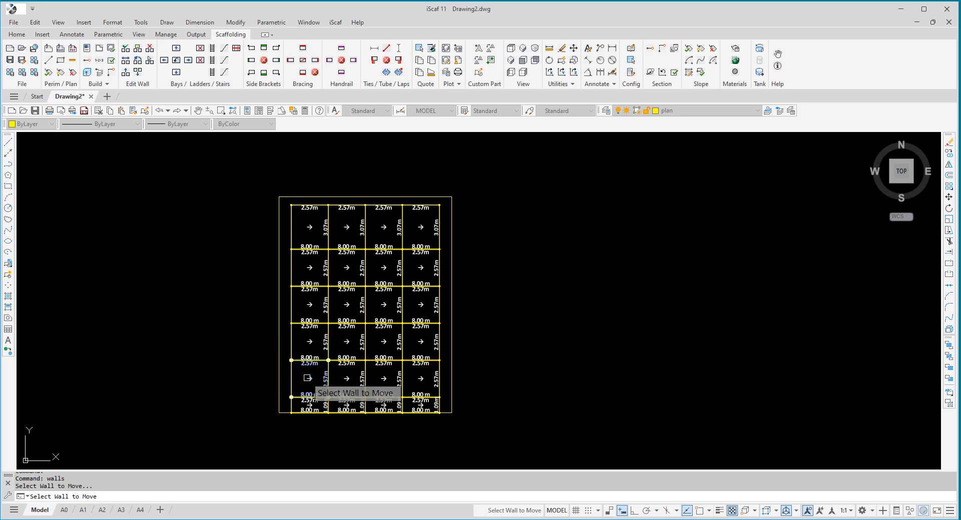
{"action": "left_click", "coordinate": [305, 400]}
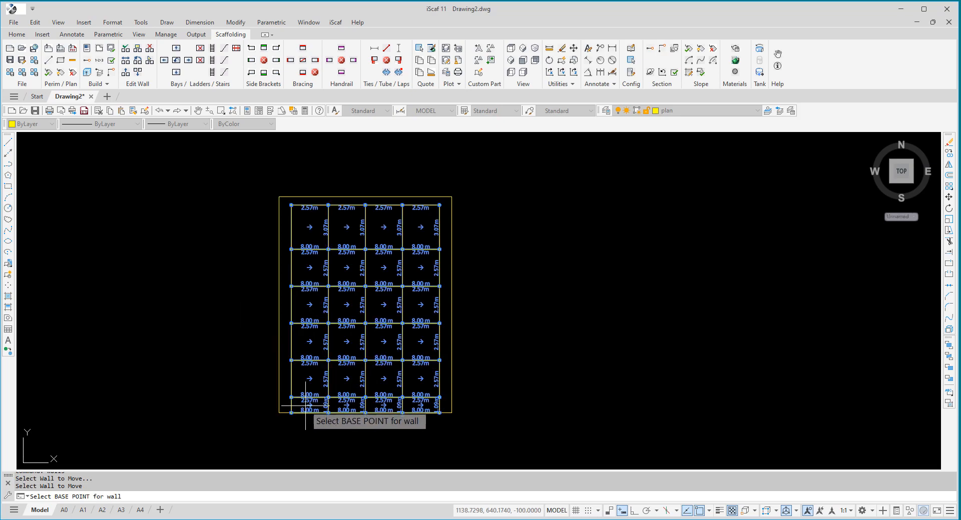
{"action": "left_click", "coordinate": [305, 405]}
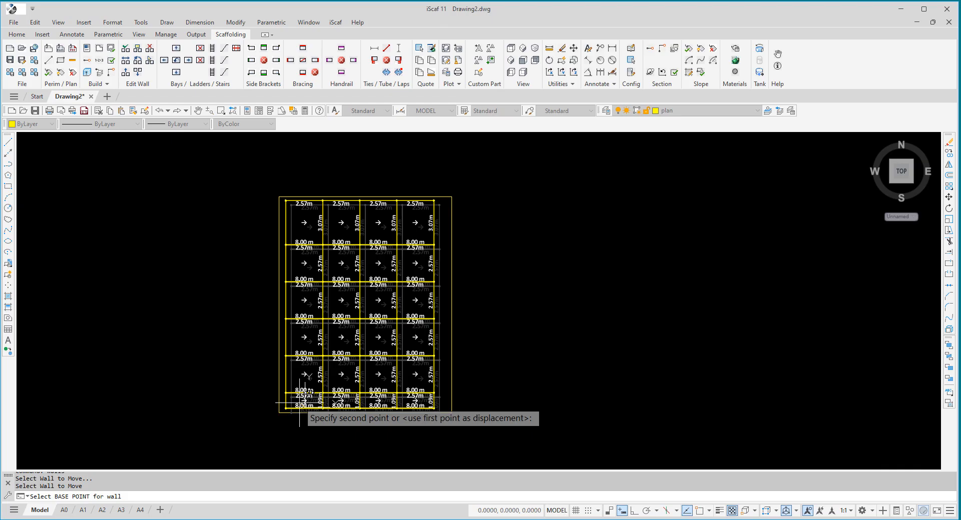
{"action": "left_click", "coordinate": [297, 404]}
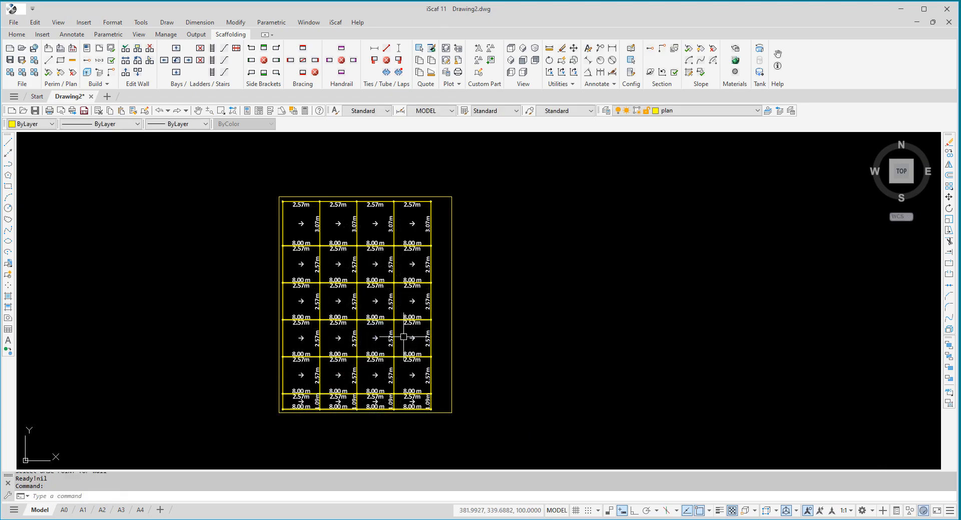
- Use Area Edit to add a 1.09m column of bays to the right of the array's second column
{"action": "left_click", "coordinate": [106, 84]}
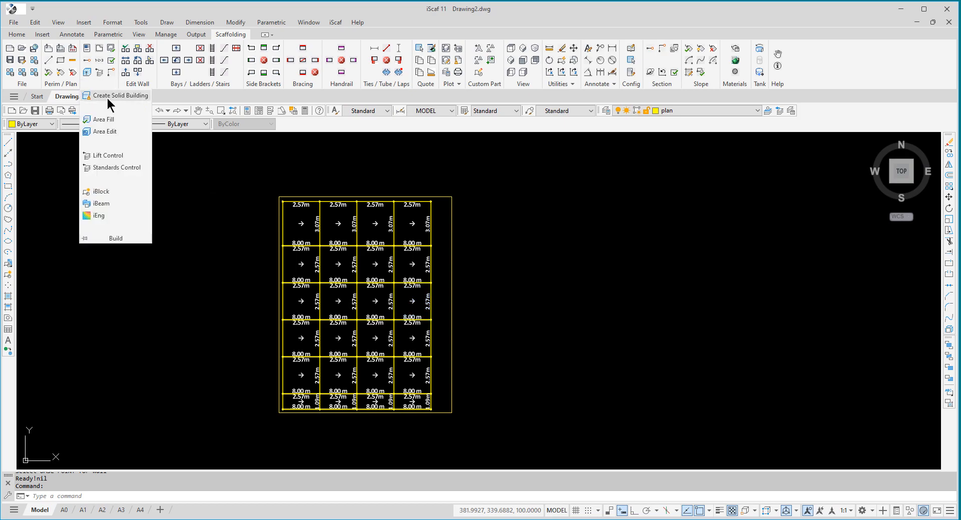
{"action": "left_click", "coordinate": [106, 131]}
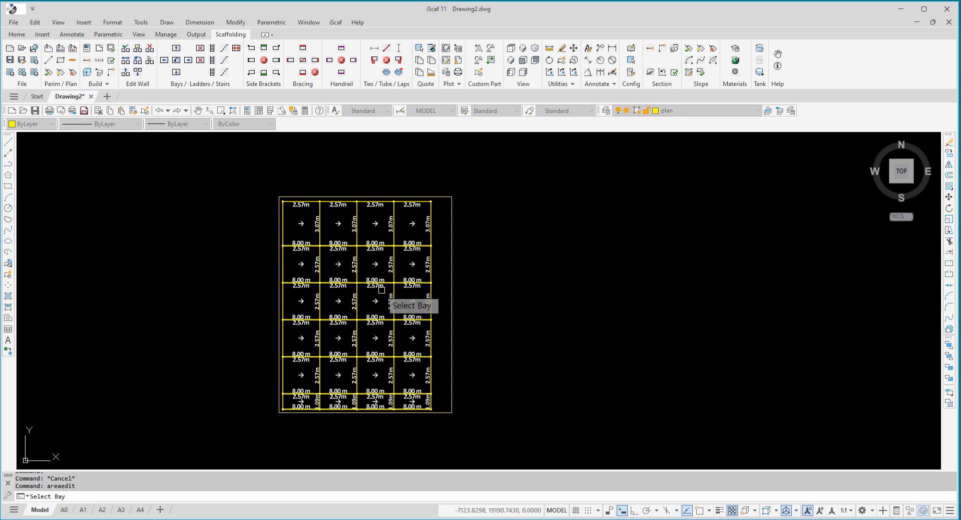
{"action": "left_click", "coordinate": [349, 300]}
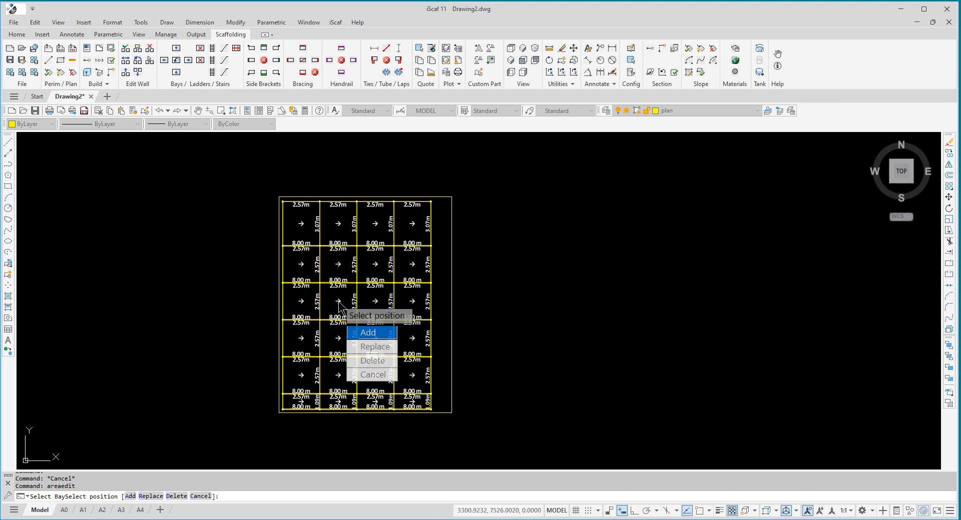
{"action": "left_click", "coordinate": [368, 336]}
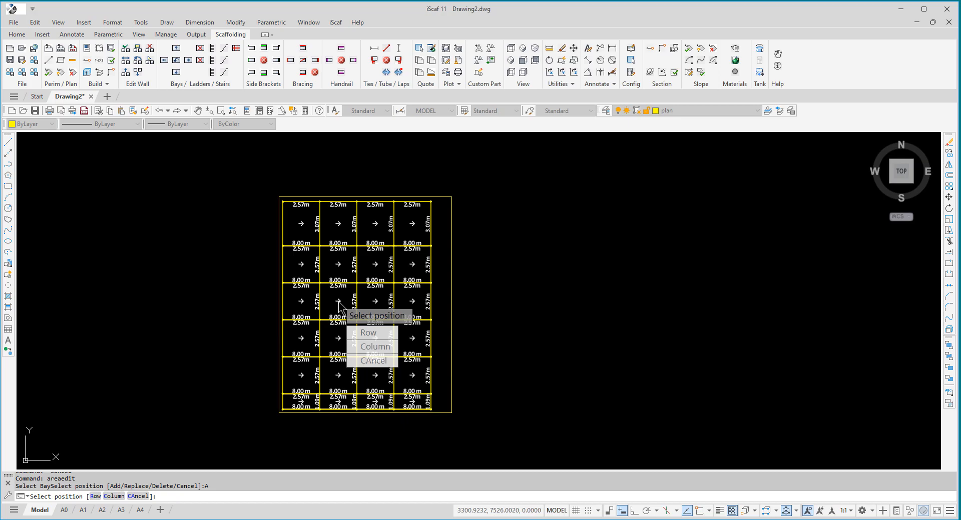
{"action": "left_click", "coordinate": [370, 347]}
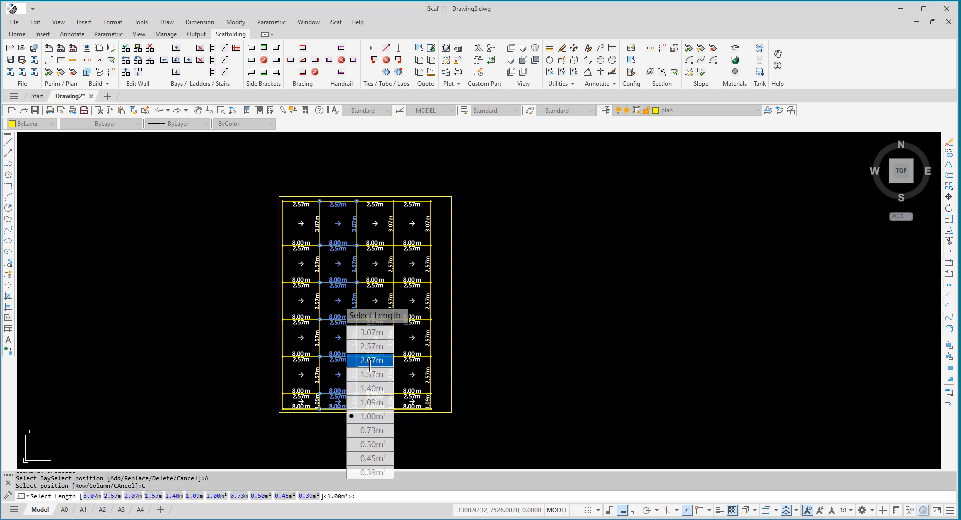
{"action": "left_click", "coordinate": [373, 403]}
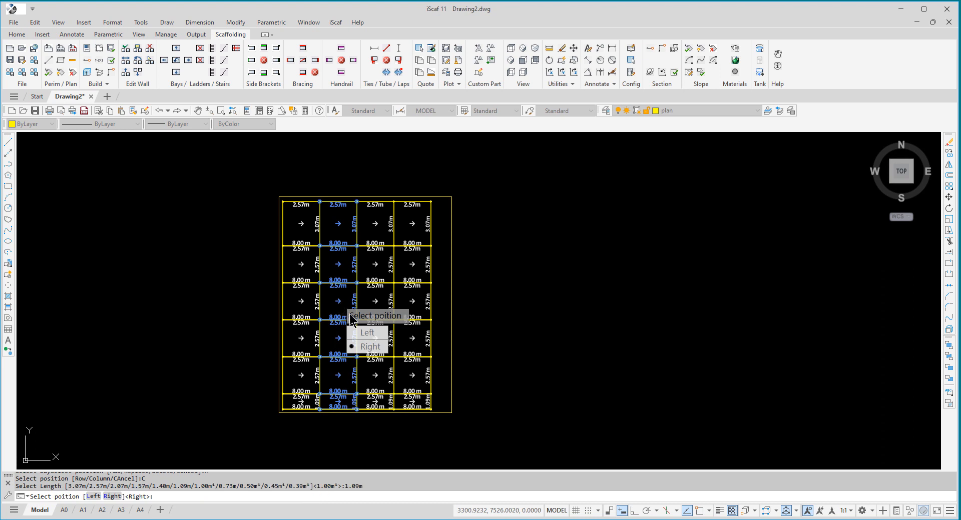
{"action": "left_click", "coordinate": [369, 347]}
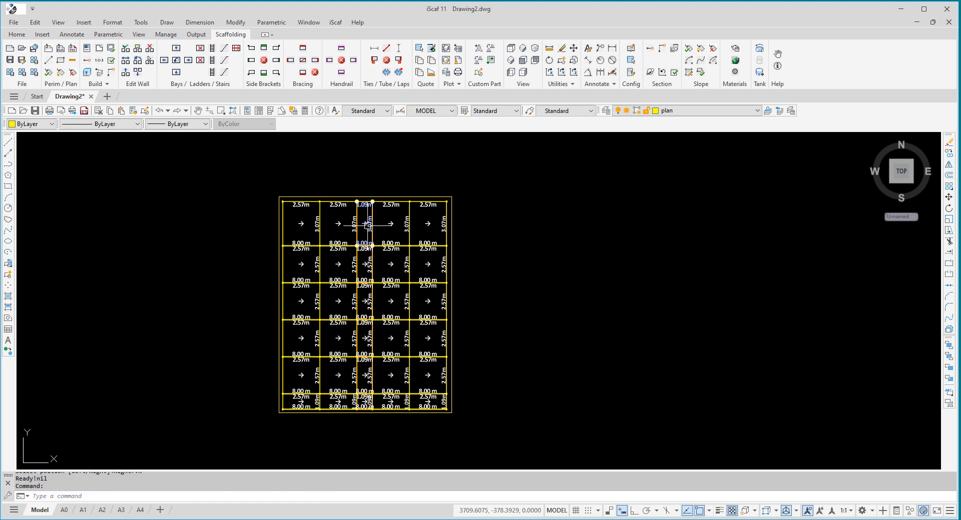
- Repeat Area Edit to delete only the single bay in the array's upper-right corner
{"action": "key", "text": "Return"}
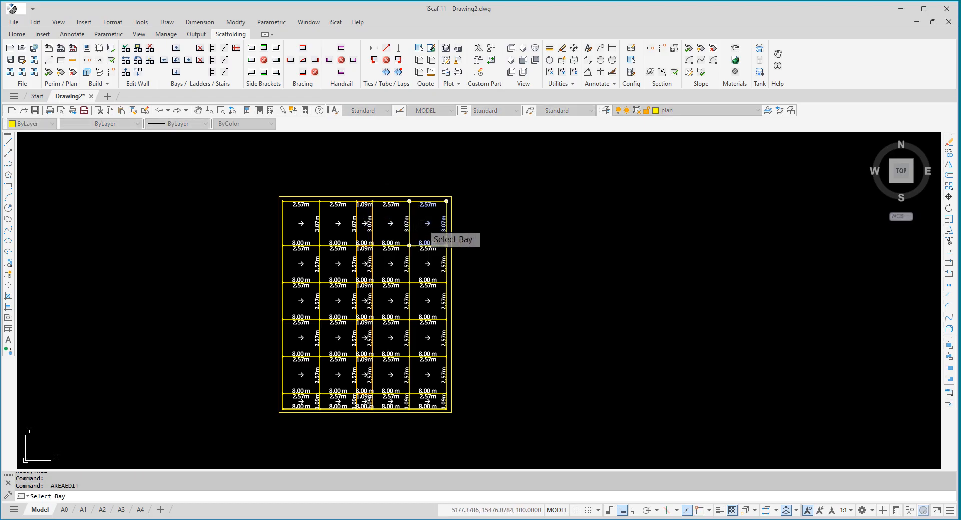
{"action": "left_click", "coordinate": [424, 223]}
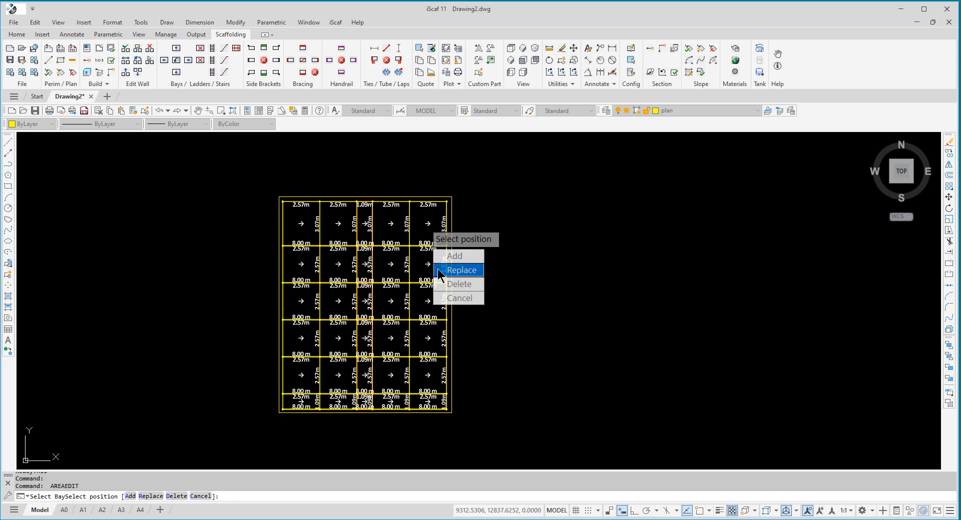
{"action": "left_click", "coordinate": [453, 285]}
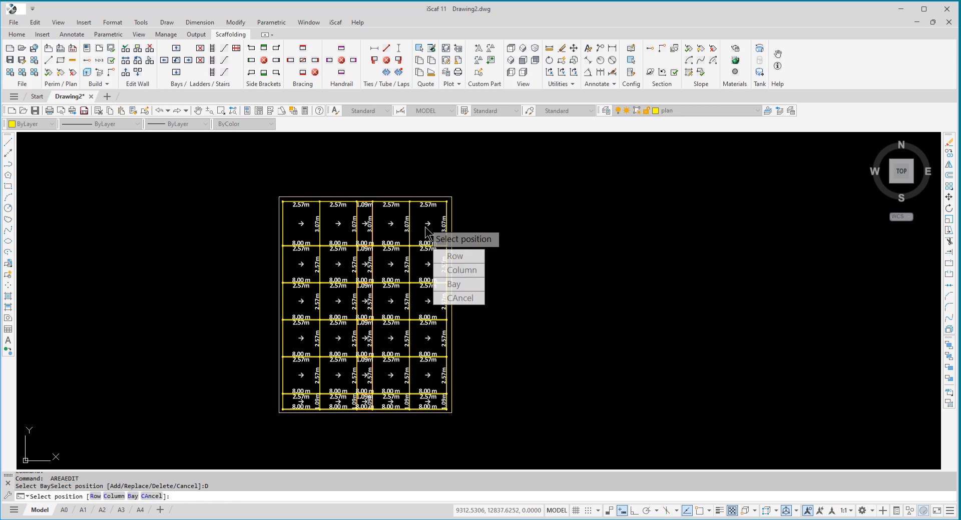
{"action": "left_click", "coordinate": [462, 285]}
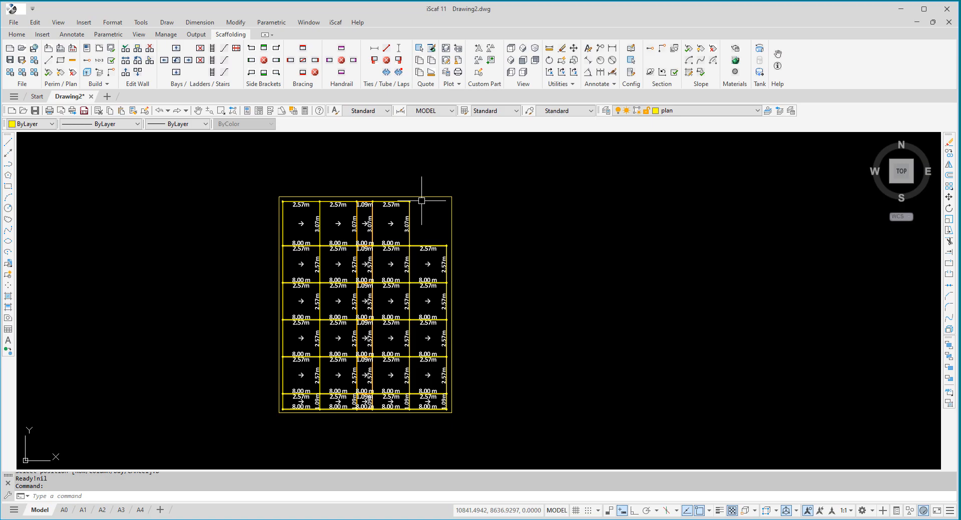
- Draw a rectangle about 12199 by 15003 adjoining the existing one, starting from its upper-right corner and extending right and down
{"action": "type", "text": "REC"}
{"action": "key", "text": "Return"}
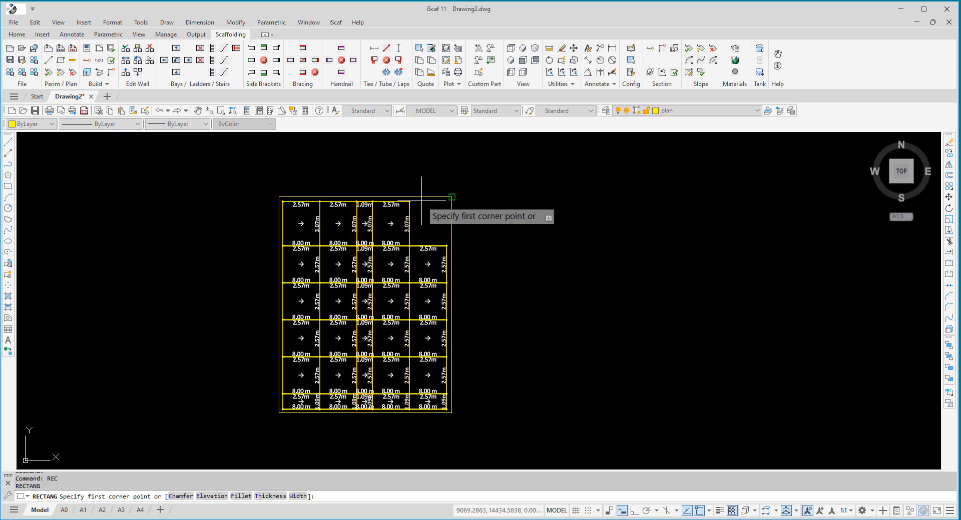
{"action": "left_click", "coordinate": [451, 197]}
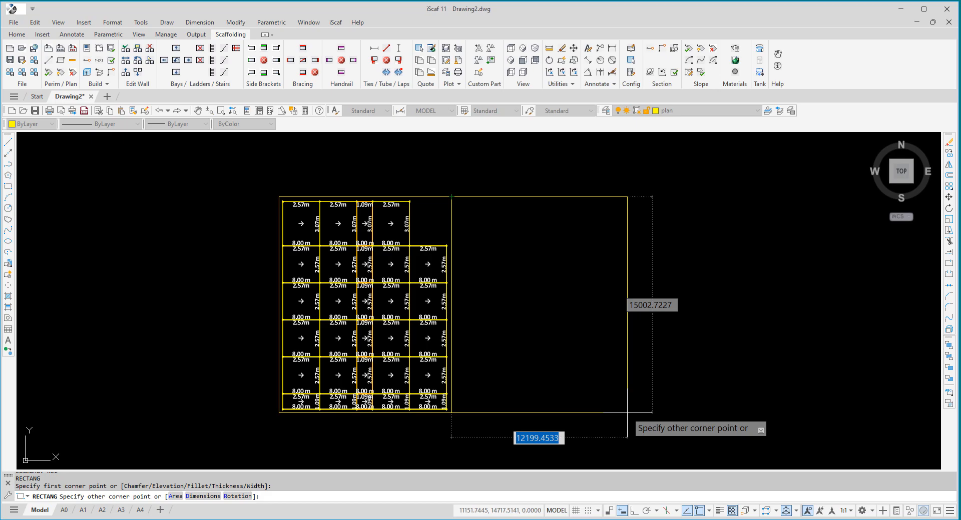
{"action": "left_click", "coordinate": [627, 413]}
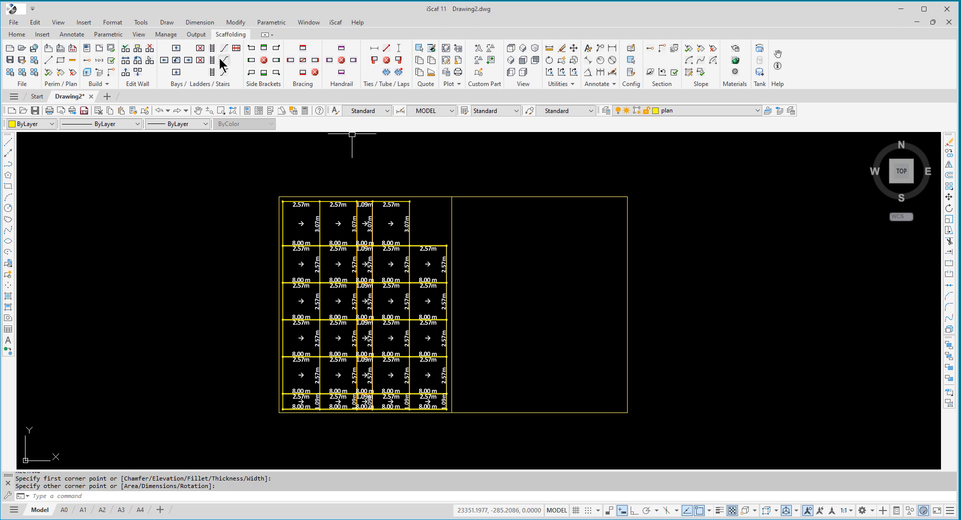
- Start Area Fill and set both the length and width bay sizes to 2.07m
{"action": "left_click", "coordinate": [107, 84]}
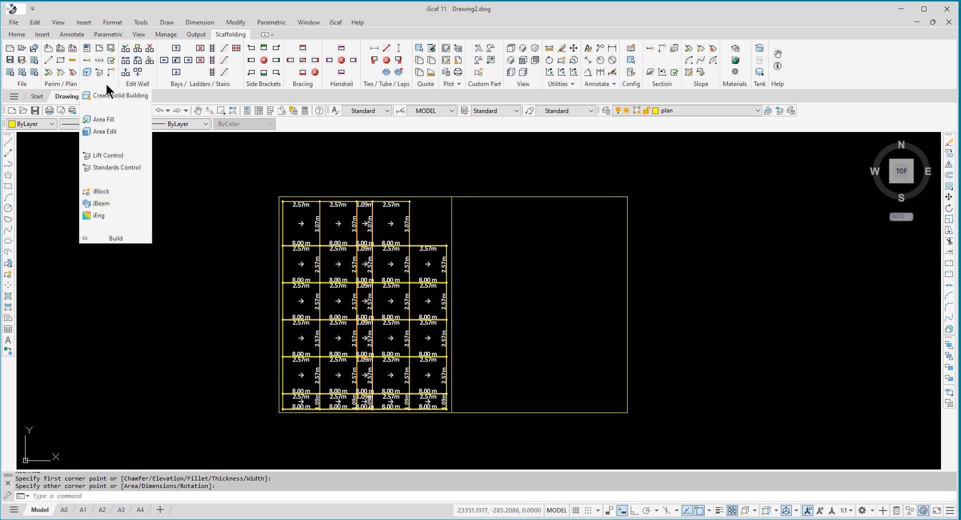
{"action": "left_click", "coordinate": [115, 121]}
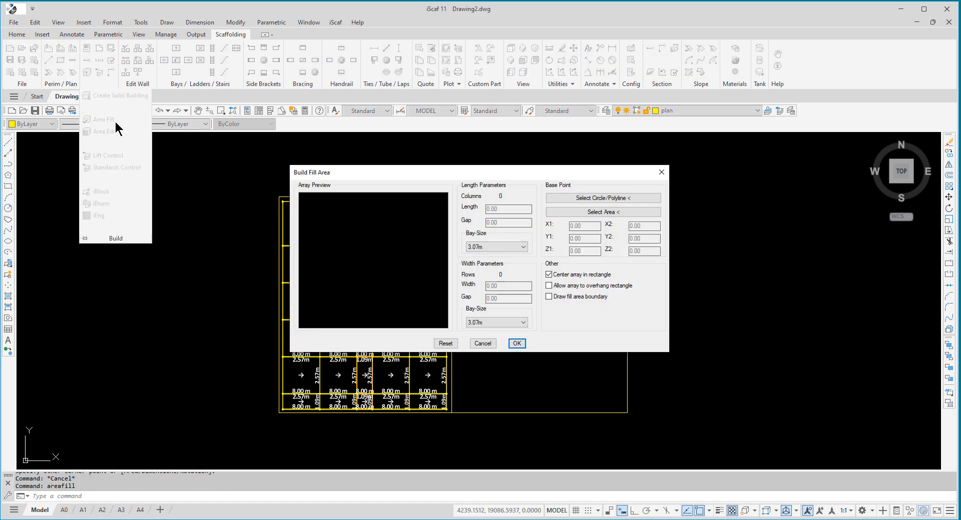
{"action": "left_click", "coordinate": [503, 247]}
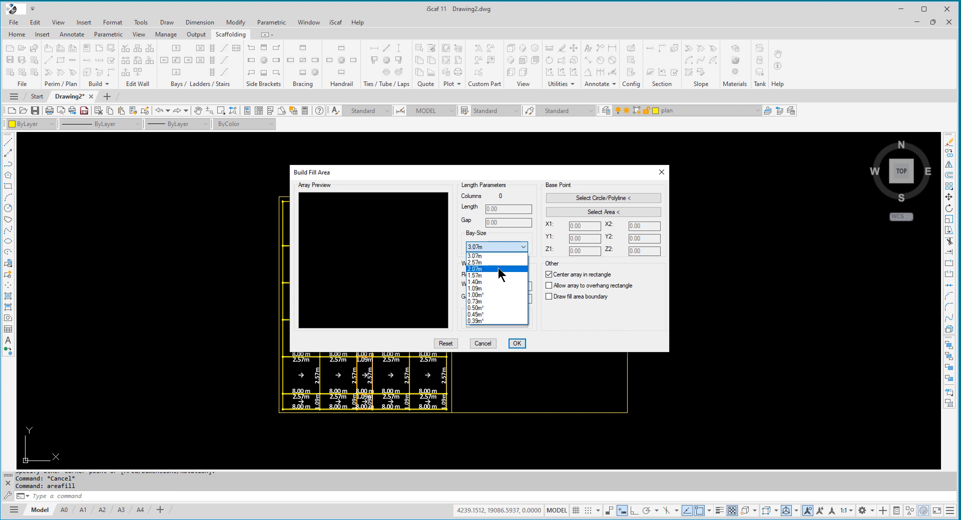
{"action": "left_click", "coordinate": [498, 268]}
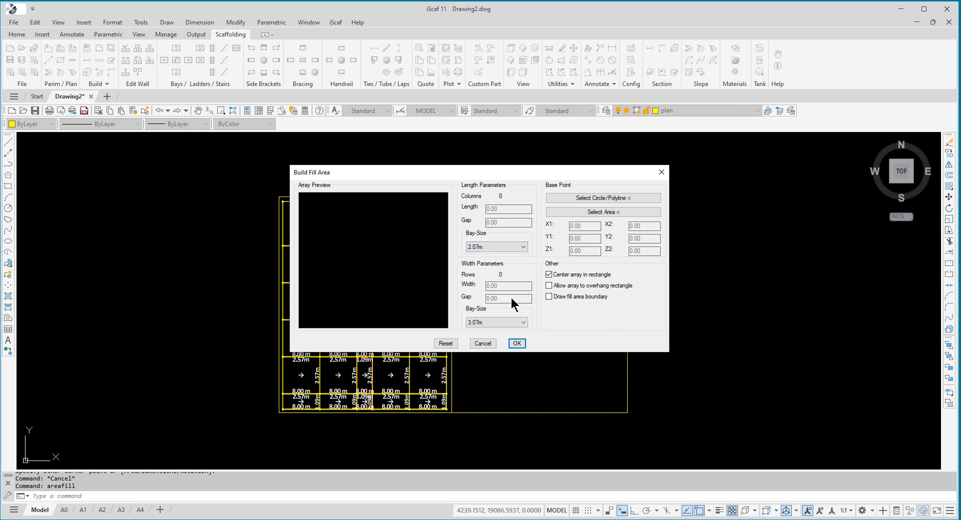
{"action": "left_click", "coordinate": [521, 325]}
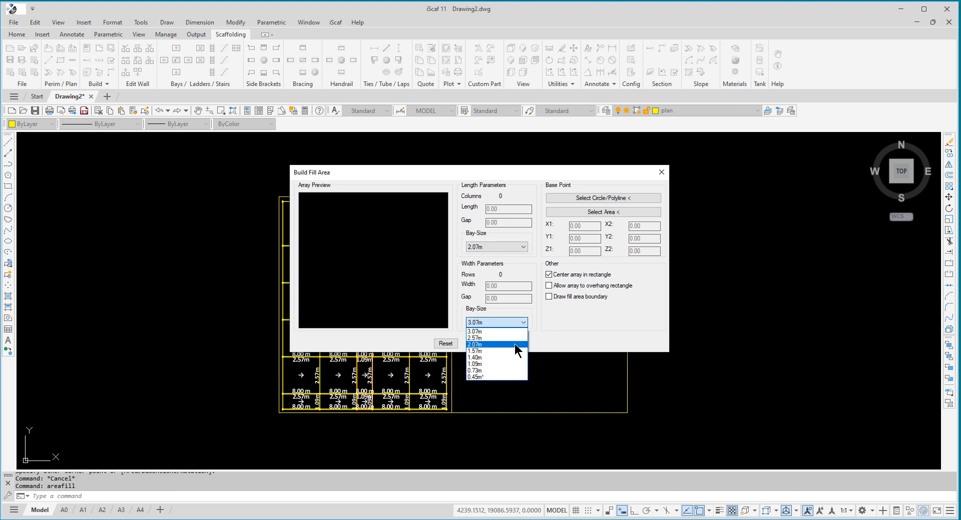
{"action": "left_click", "coordinate": [514, 344]}
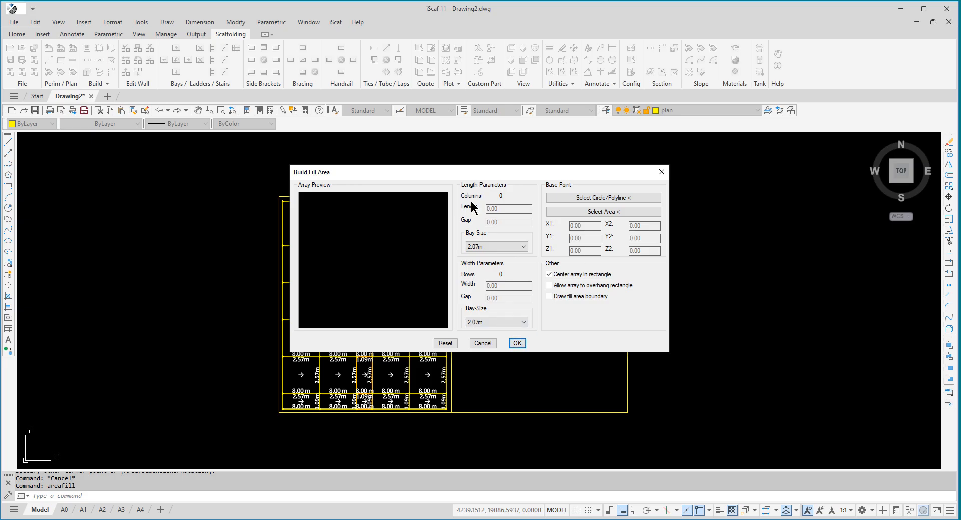
- Pick the empty right-hand rectangle as the fill polyline and build its bay array
{"action": "left_click", "coordinate": [582, 198]}
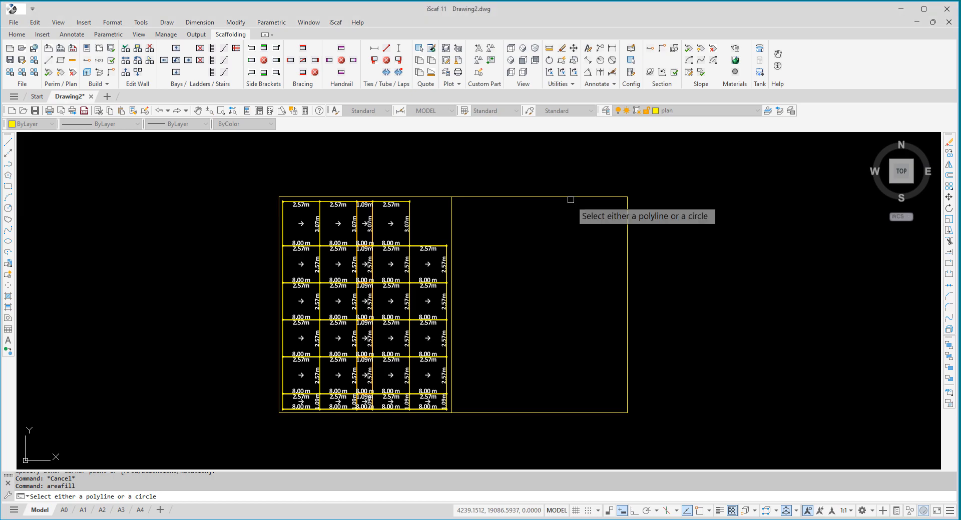
{"action": "left_click", "coordinate": [567, 198]}
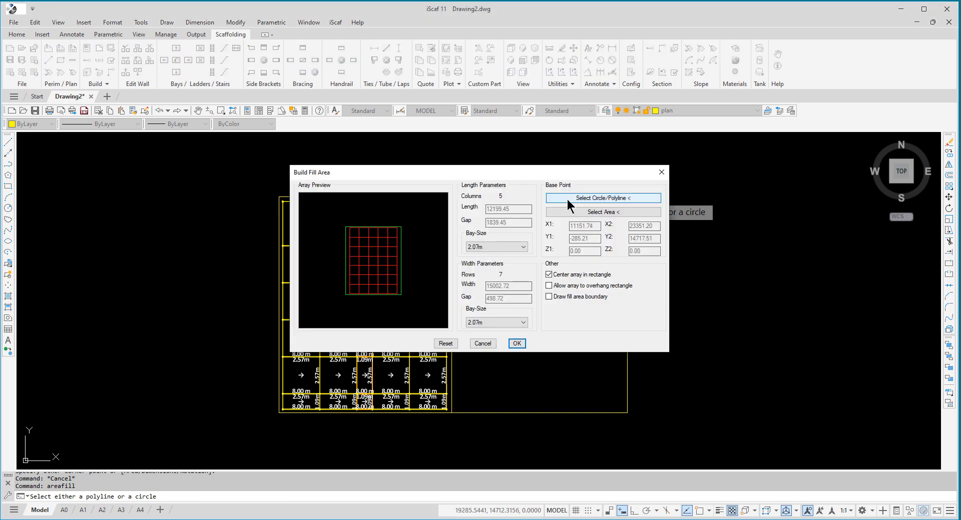
{"action": "left_click", "coordinate": [516, 342]}
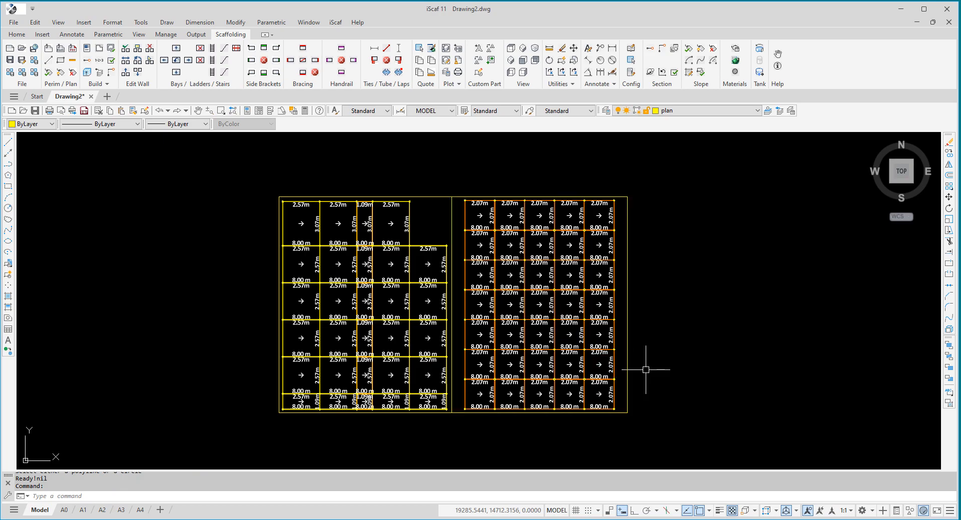
- Create a tank circle with a radius of 10000, centred in the empty space right of both rectangles
{"action": "middle_click_drag", "start_coordinate": [659, 360], "coordinate": [469, 353]}
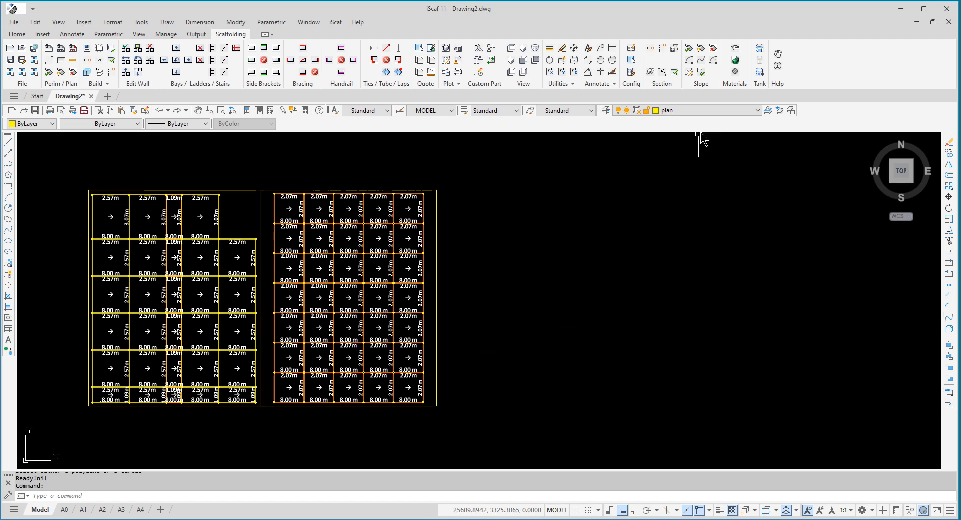
{"action": "left_click", "coordinate": [760, 58]}
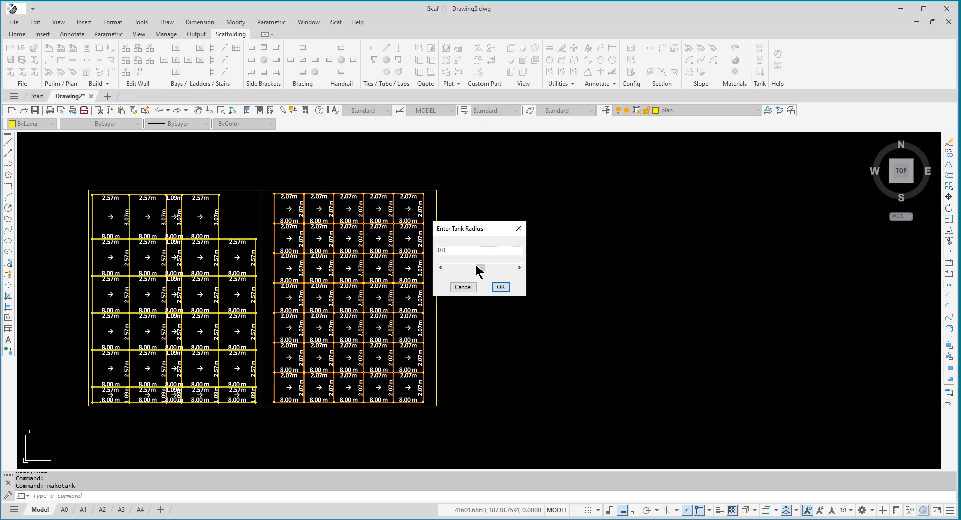
{"action": "left_click", "coordinate": [503, 267]}
{"action": "left_click", "coordinate": [503, 267]}
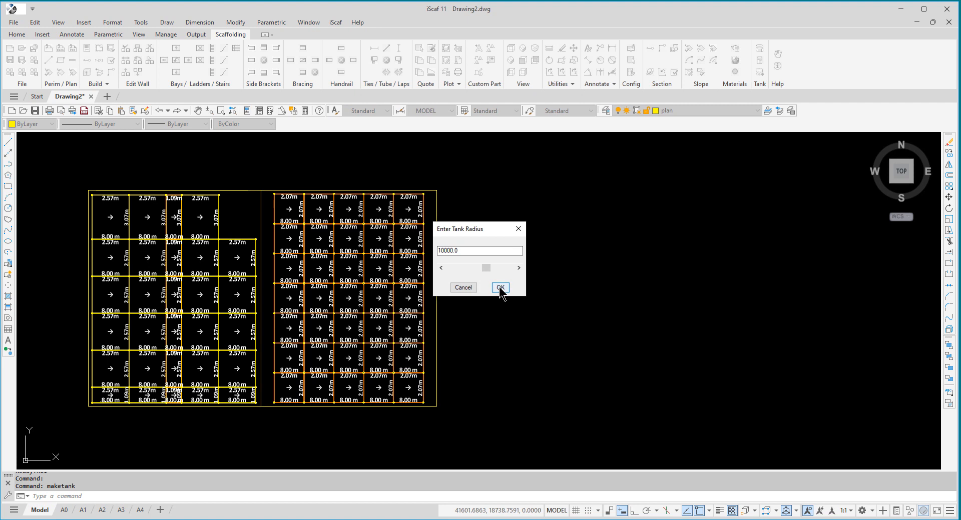
{"action": "left_click", "coordinate": [499, 288]}
{"action": "left_click", "coordinate": [676, 300]}
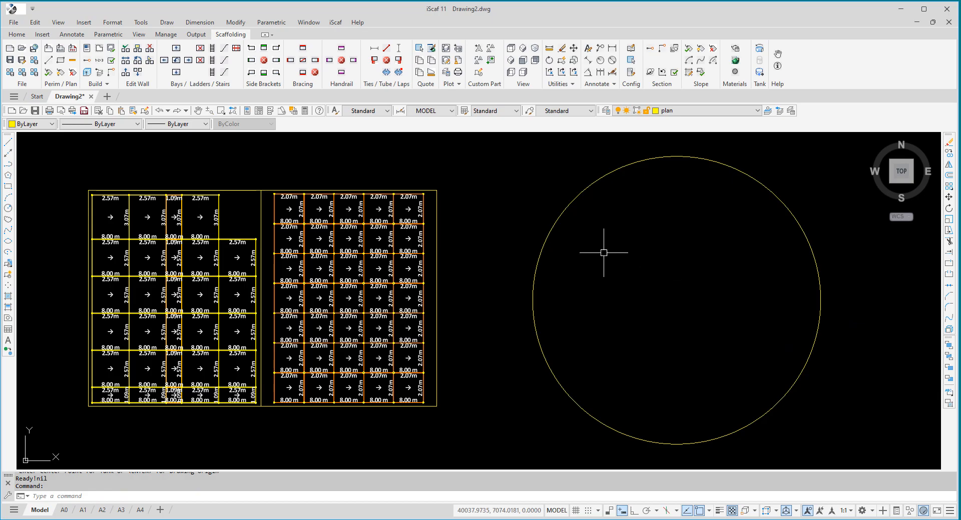
- Start Area Fill and set the length bay size to 2.57m and the width bay size to 1.57m
{"action": "left_click", "coordinate": [106, 83]}
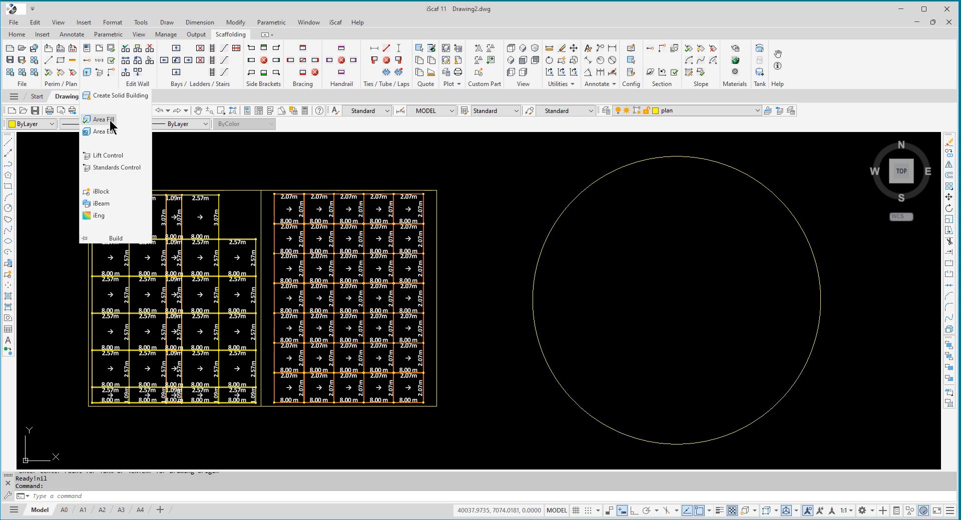
{"action": "left_click", "coordinate": [110, 119]}
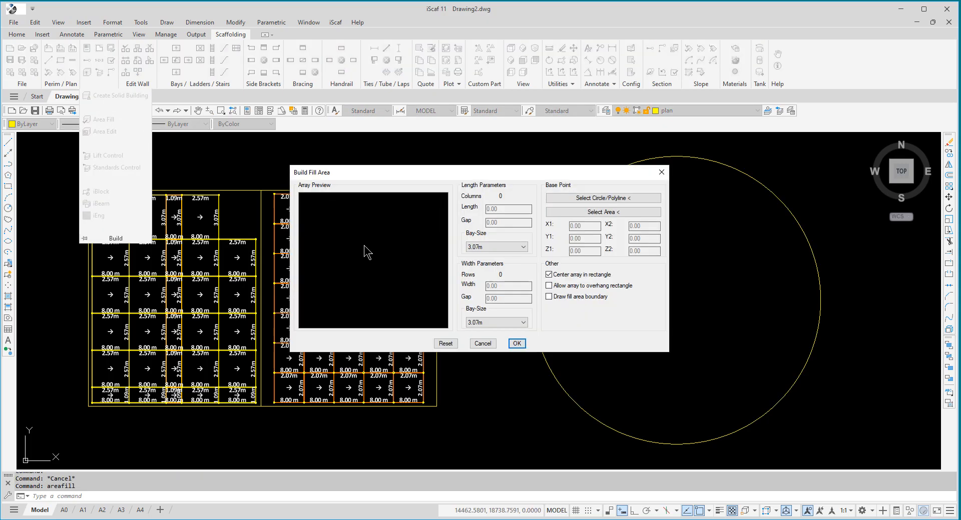
{"action": "left_click", "coordinate": [522, 251]}
{"action": "left_click", "coordinate": [517, 262]}
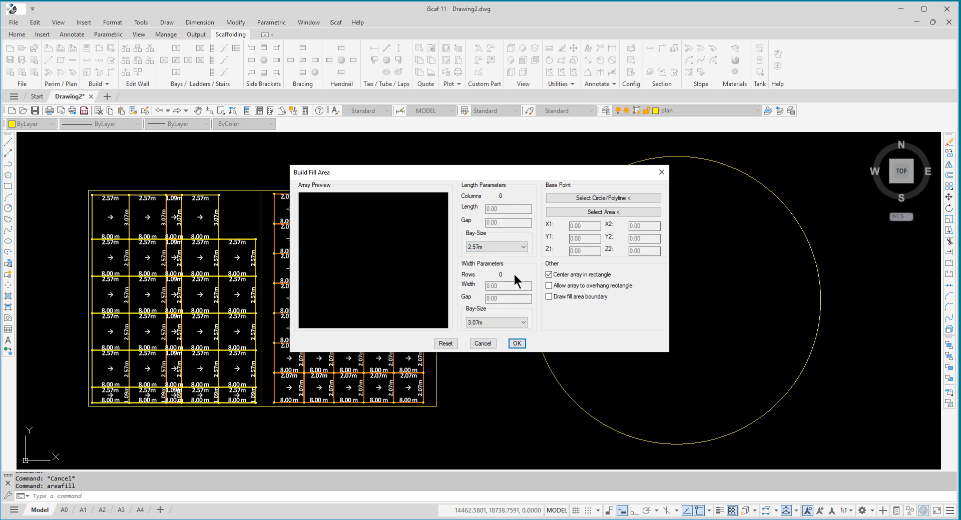
{"action": "left_click", "coordinate": [521, 322]}
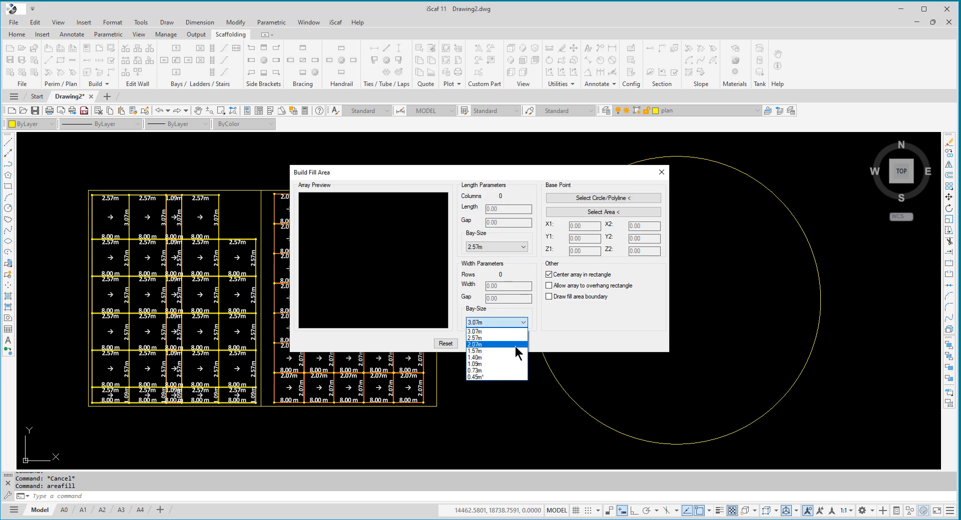
{"action": "left_click", "coordinate": [512, 351]}
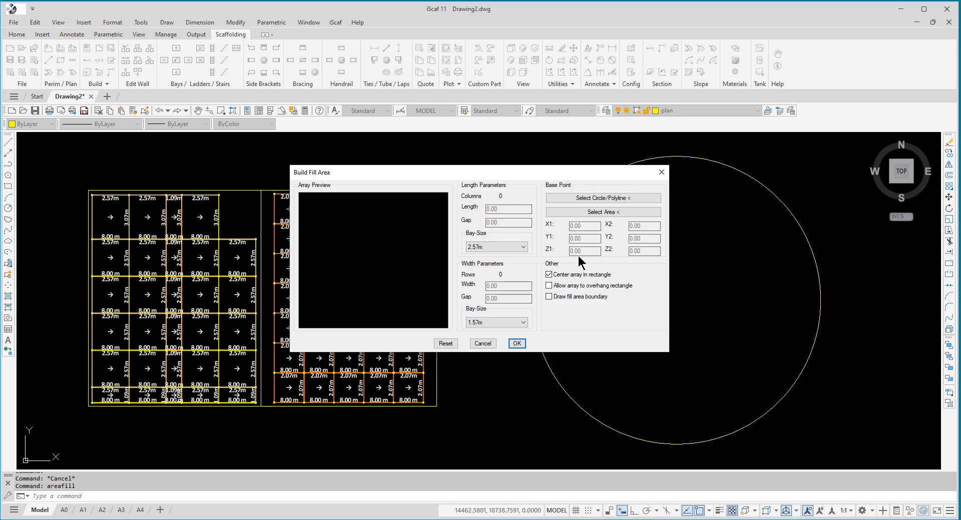
- Pick the tank circle as the fill boundary with the Inside position and build its centred bay array
{"action": "left_click", "coordinate": [619, 199]}
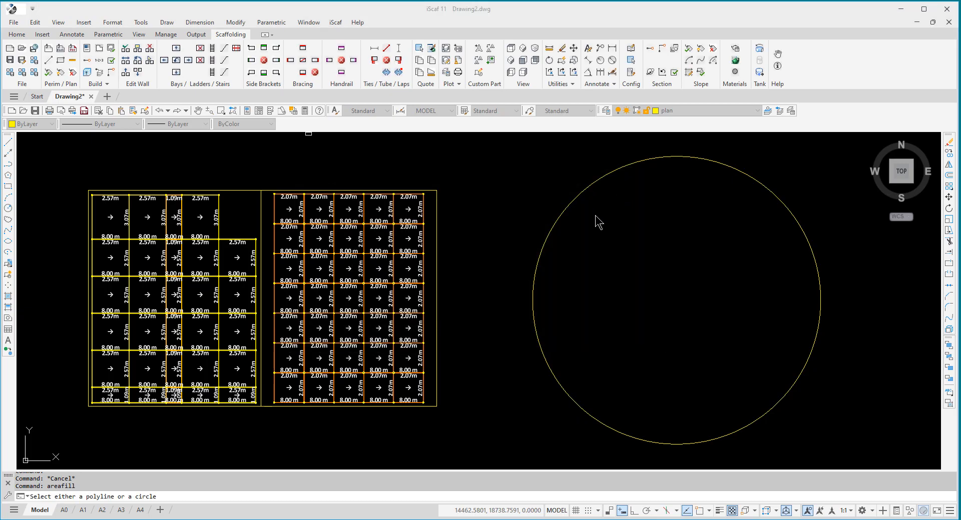
{"action": "left_click", "coordinate": [546, 248]}
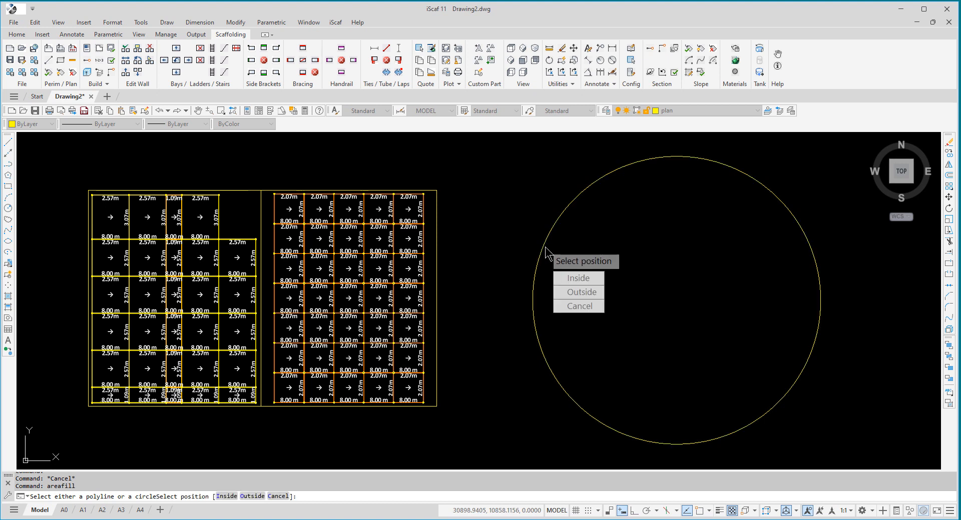
{"action": "left_click", "coordinate": [561, 282]}
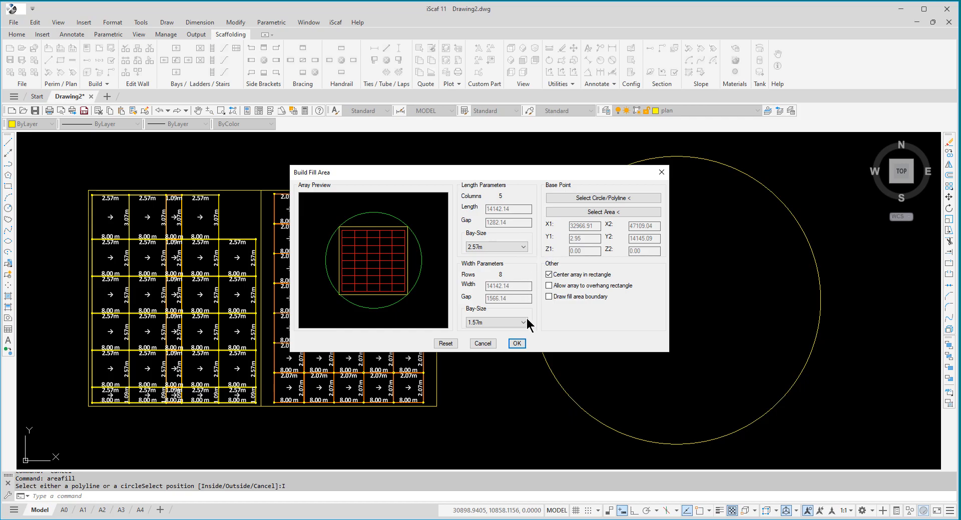
{"action": "left_click", "coordinate": [517, 343]}
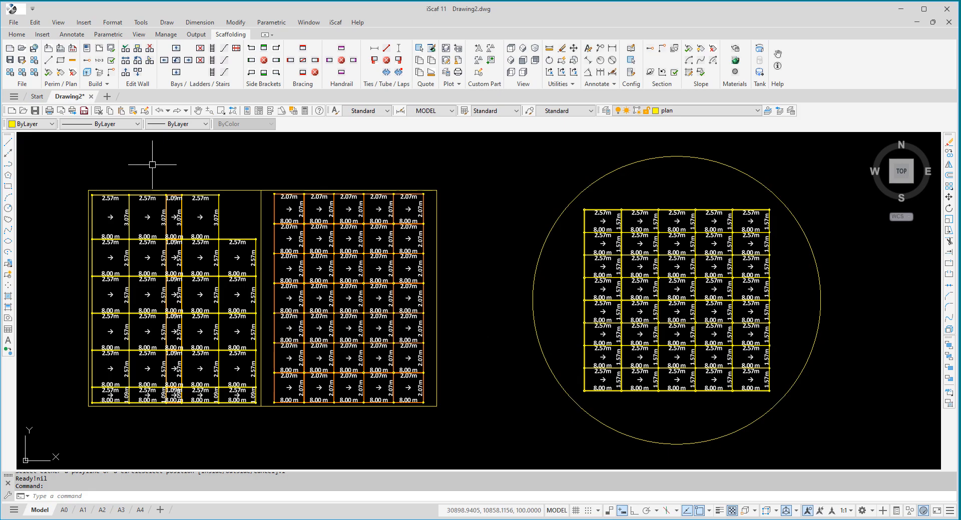
- Build all walls in 3D, saving the 2D plan as a block for the drawing sheet
{"action": "left_click", "coordinate": [98, 86]}
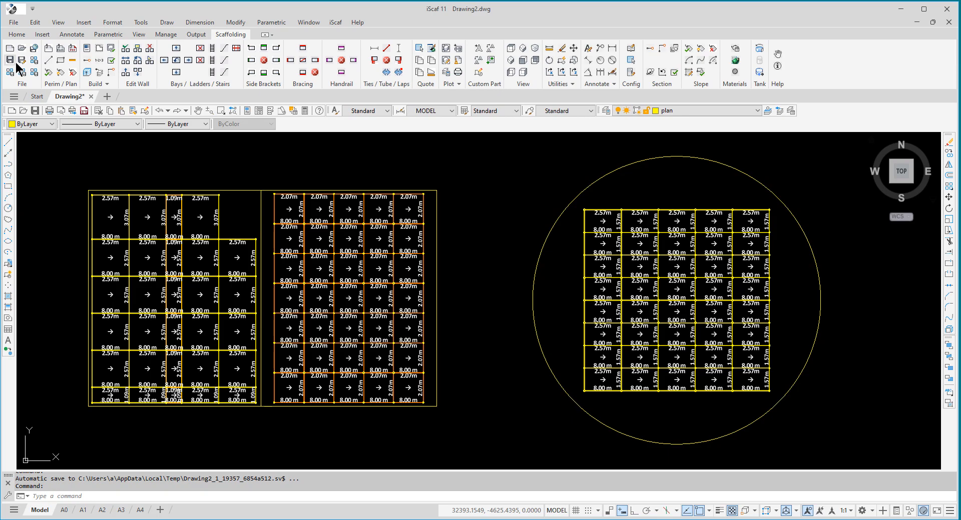
{"action": "left_click", "coordinate": [87, 74]}
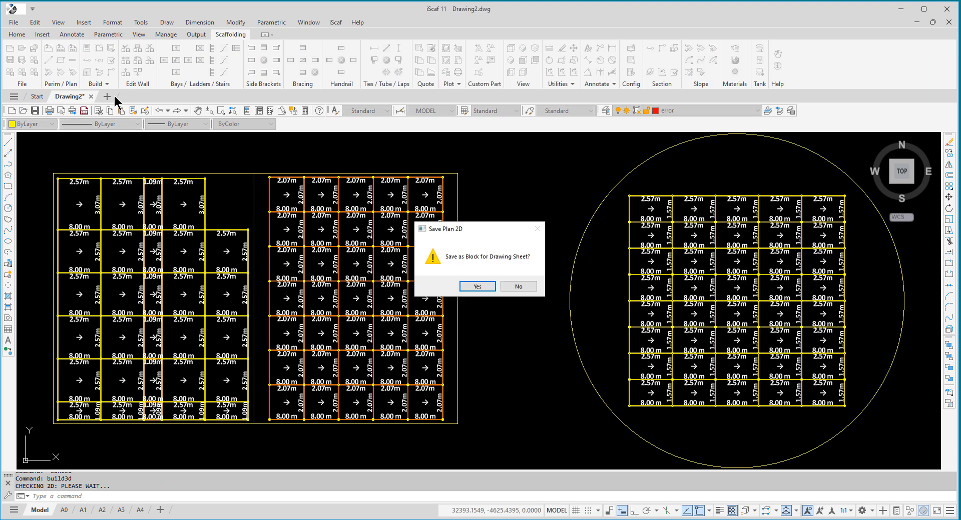
{"action": "left_click", "coordinate": [480, 288]}
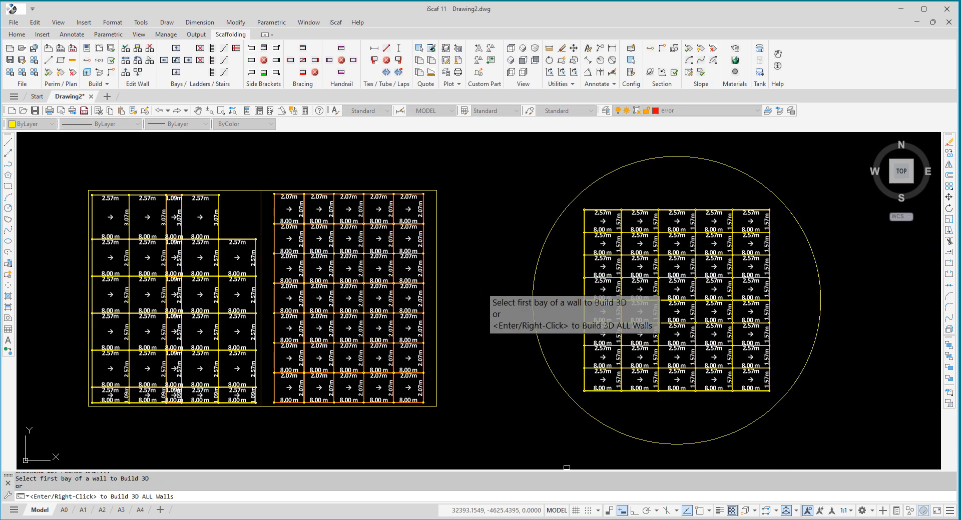
{"action": "key", "text": "Return"}
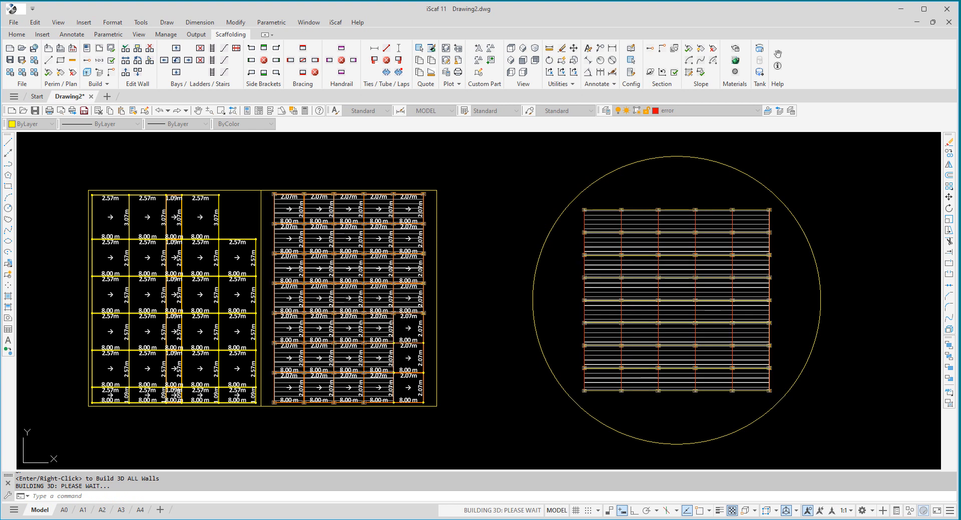
- Inspect the three scaffold structures in an angled 3D view with the Shaded visual style
{"action": "type", "text": "DV"}
{"action": "key", "text": "Return"}
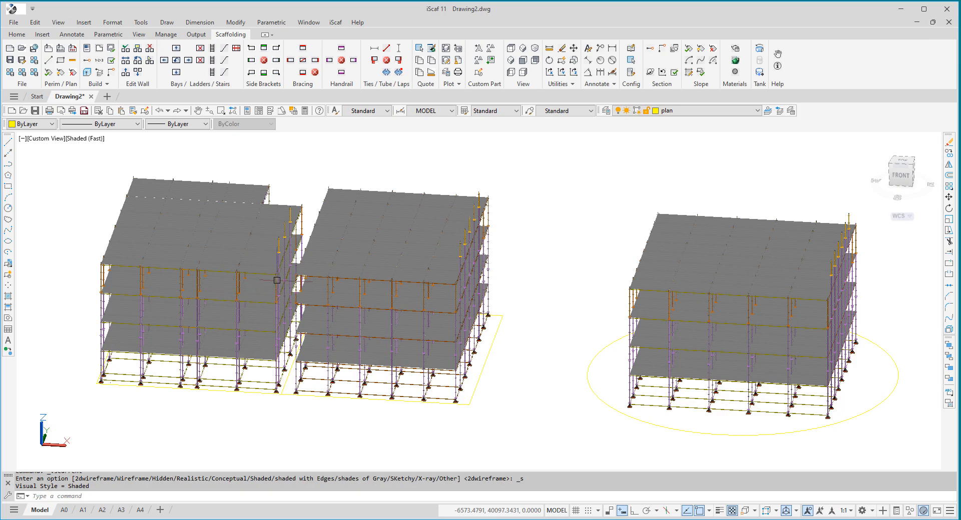
{"action": "mouse_move", "coordinate": [277, 279]}
{"action": "middle_mouse_down", "text": "shift"}
{"action": "mouse_move", "coordinate": [281, 298]}
{"action": "mouse_move", "coordinate": [200, 272]}
{"action": "mouse_move", "coordinate": [125, 272]}
{"action": "mouse_move", "coordinate": [162, 296]}
{"action": "mouse_move", "coordinate": [340, 274]}
{"action": "mouse_move", "coordinate": [203, 284]}
{"action": "middle_mouse_up", "text": "shift"}
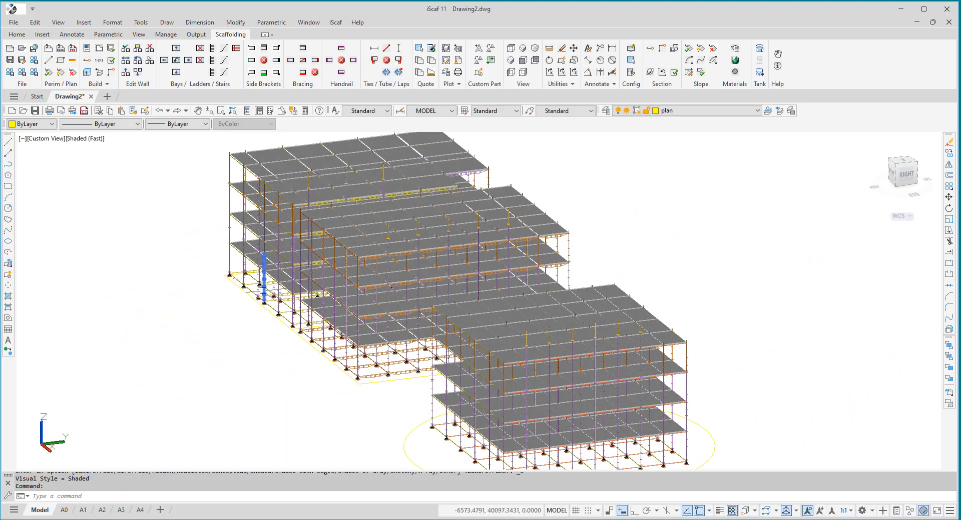
{"action": "scroll", "coordinate": [265, 291], "scroll_direction": "up", "scroll_amount": 2}
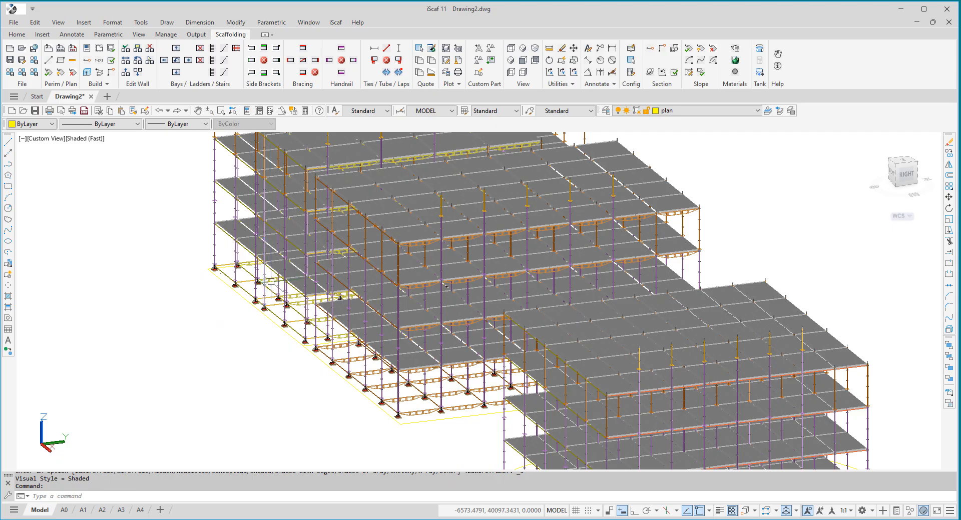
{"action": "scroll", "coordinate": [271, 278], "scroll_direction": "down", "scroll_amount": 2}
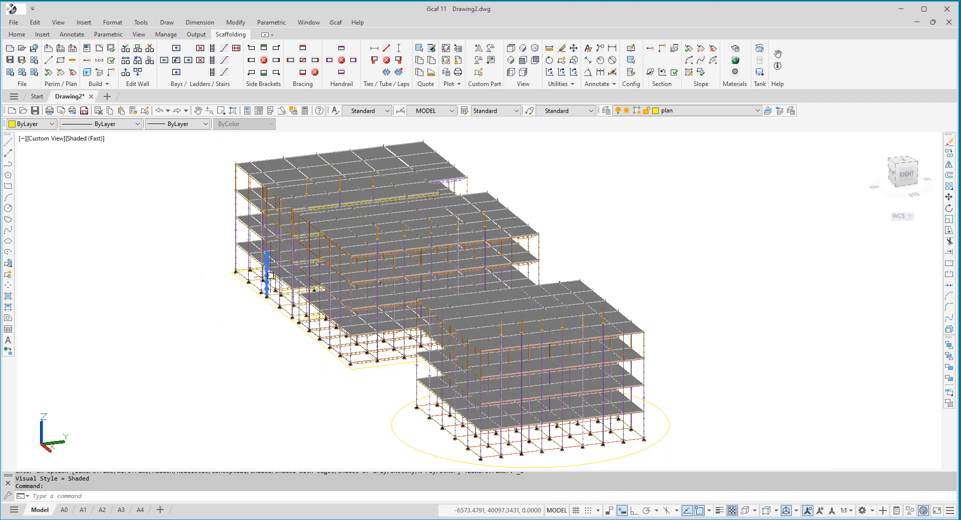